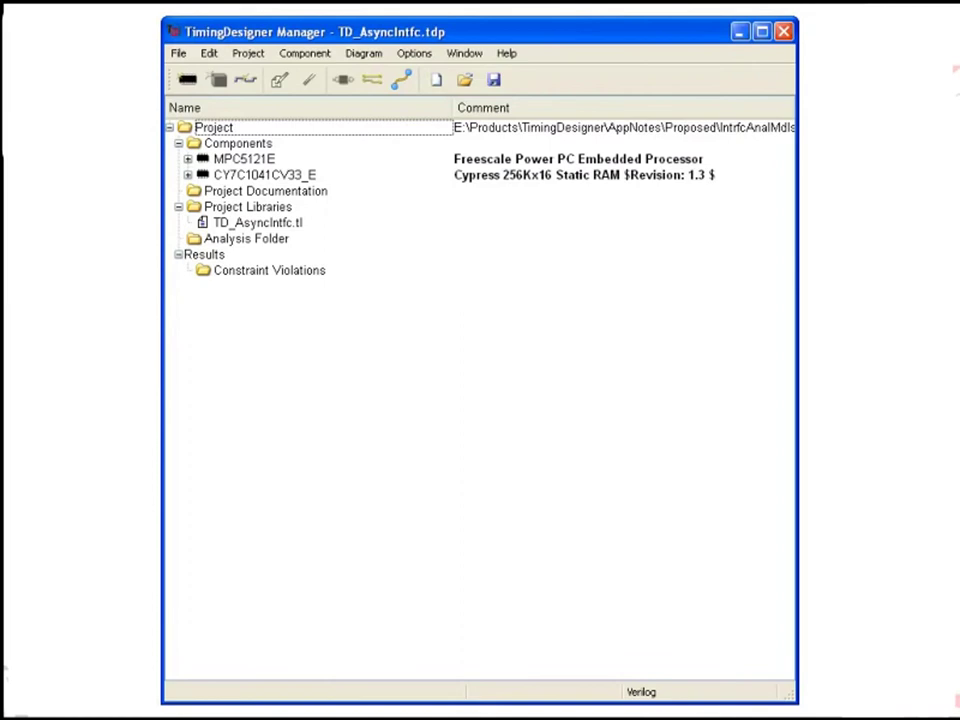
- Expand MPC5121E and CY7C1041CV33_E in the project tree to reveal their blocks
click(189, 159)
click(188, 444)
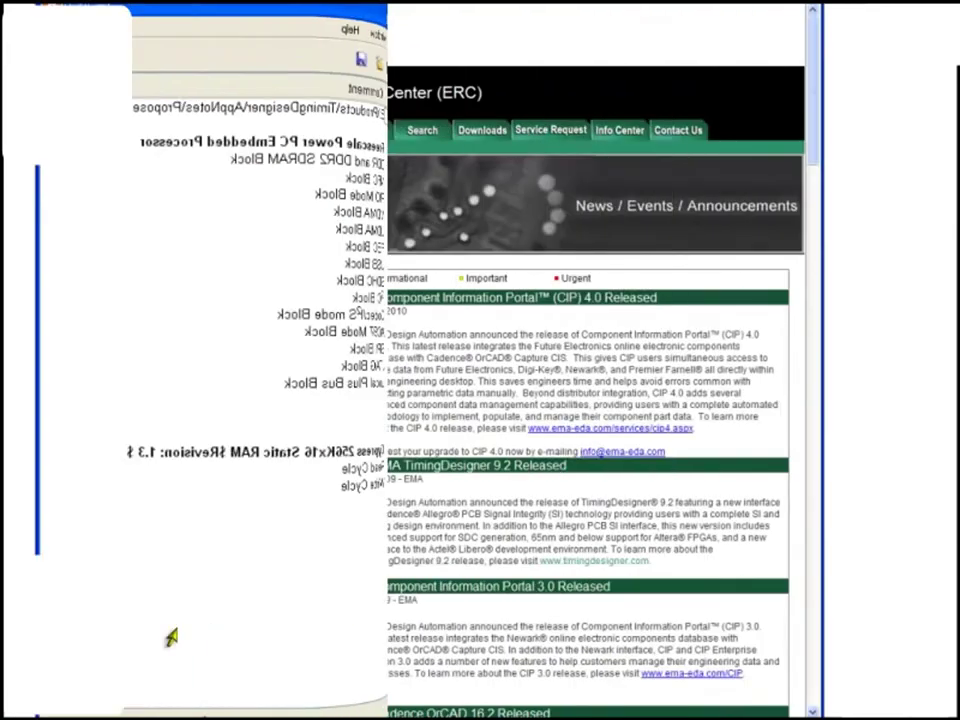
- Expand Freescale > Processors > ColdFire in the EMA design kit tree
scroll(613, 382, down, 3)
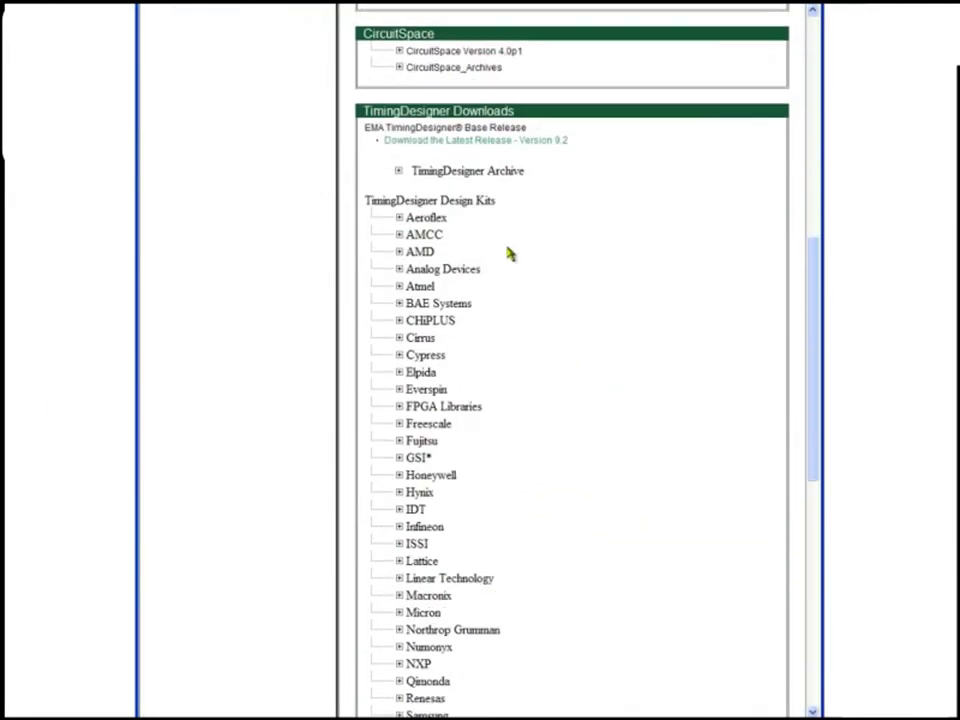
click(399, 423)
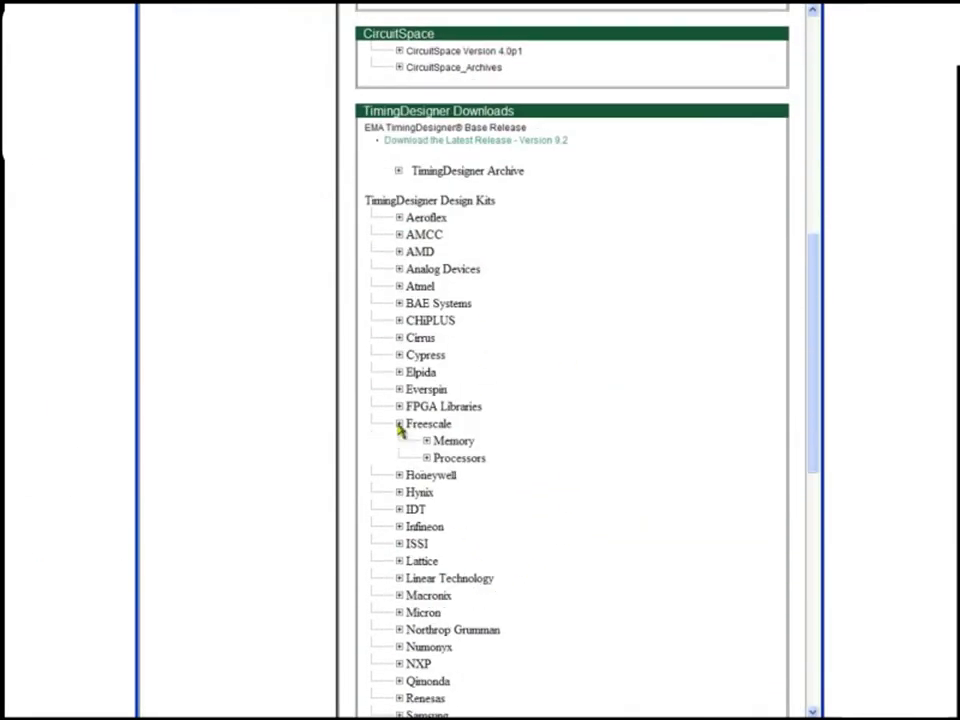
scroll(491, 446, down, 2)
scroll(460, 350, down, 2)
click(426, 243)
click(454, 277)
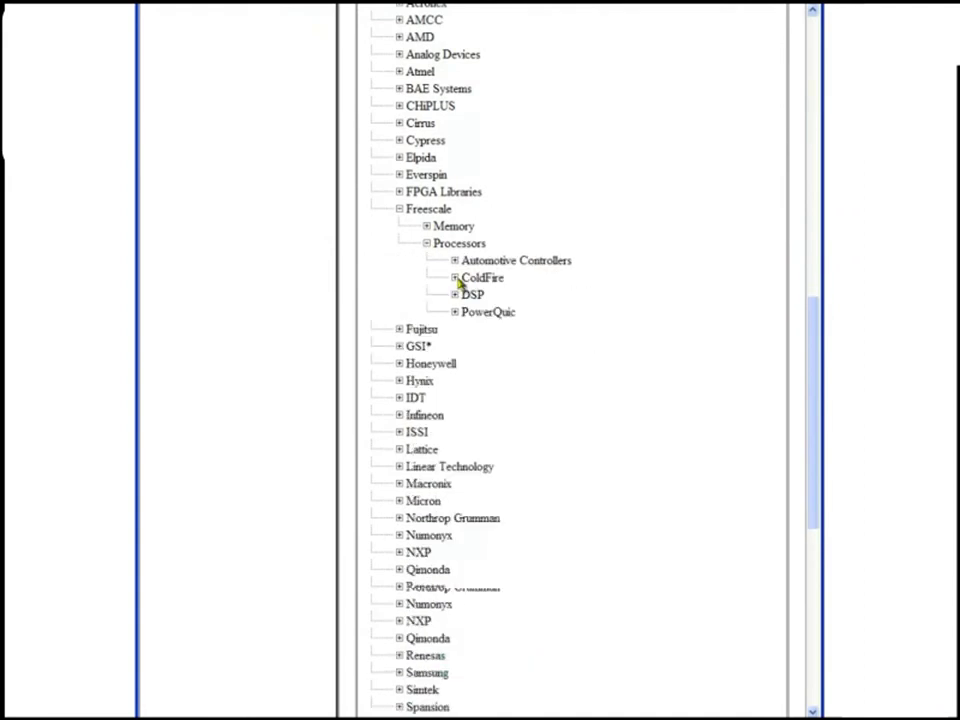
- Expand Cypress > Memory > Async SRAM to show its design kit files
click(399, 140)
click(427, 158)
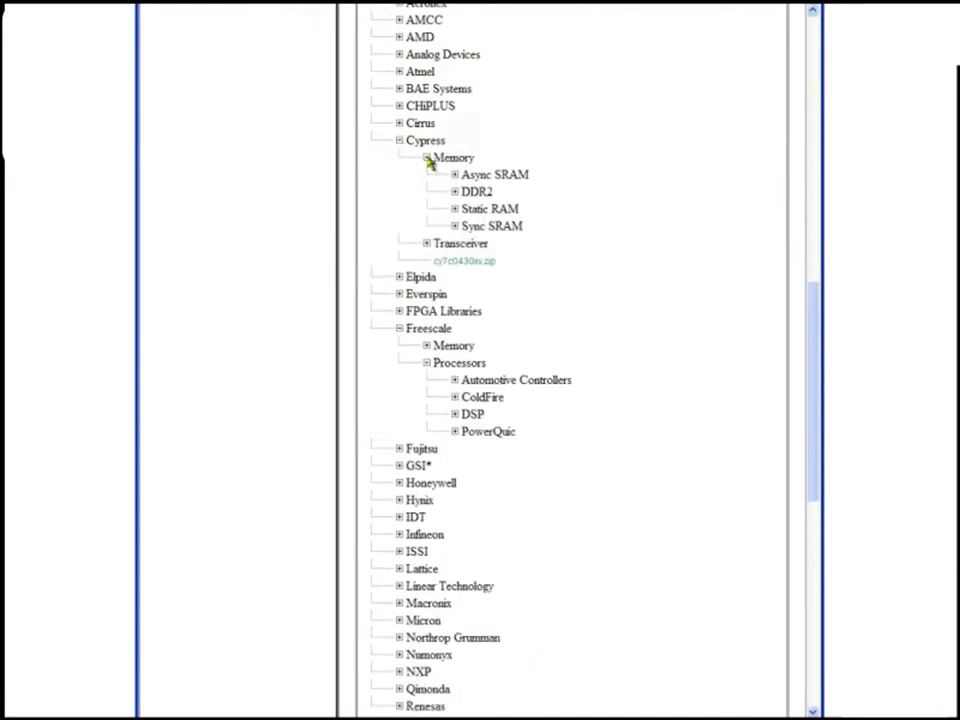
click(454, 175)
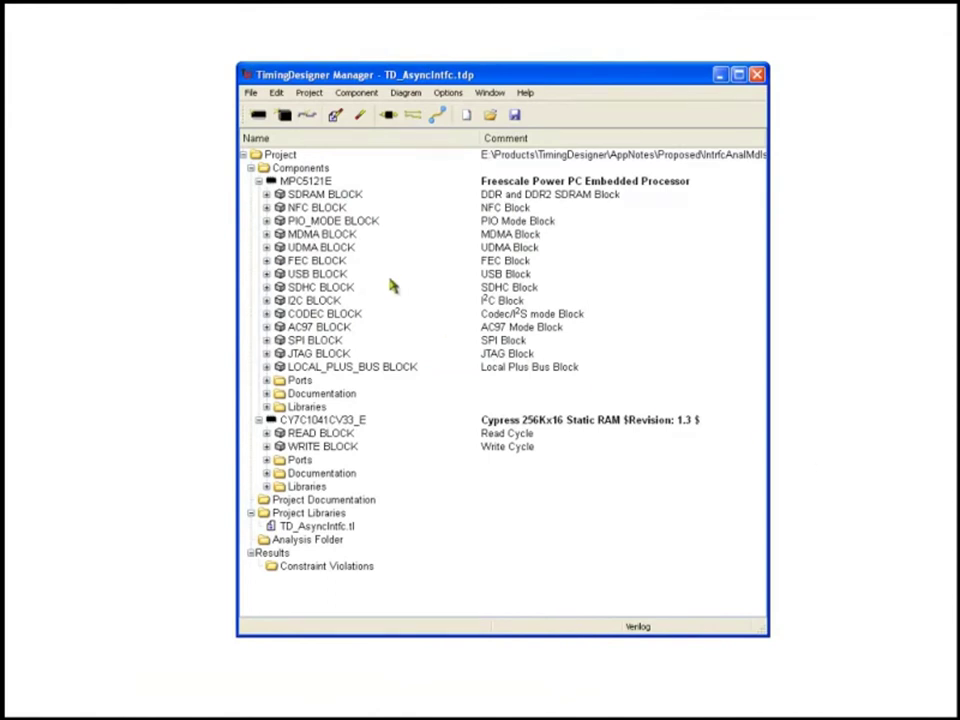
- Open the non_muxed_non_burst diagram from the LOCAL_PLUS_BUS BLOCK
click(266, 367)
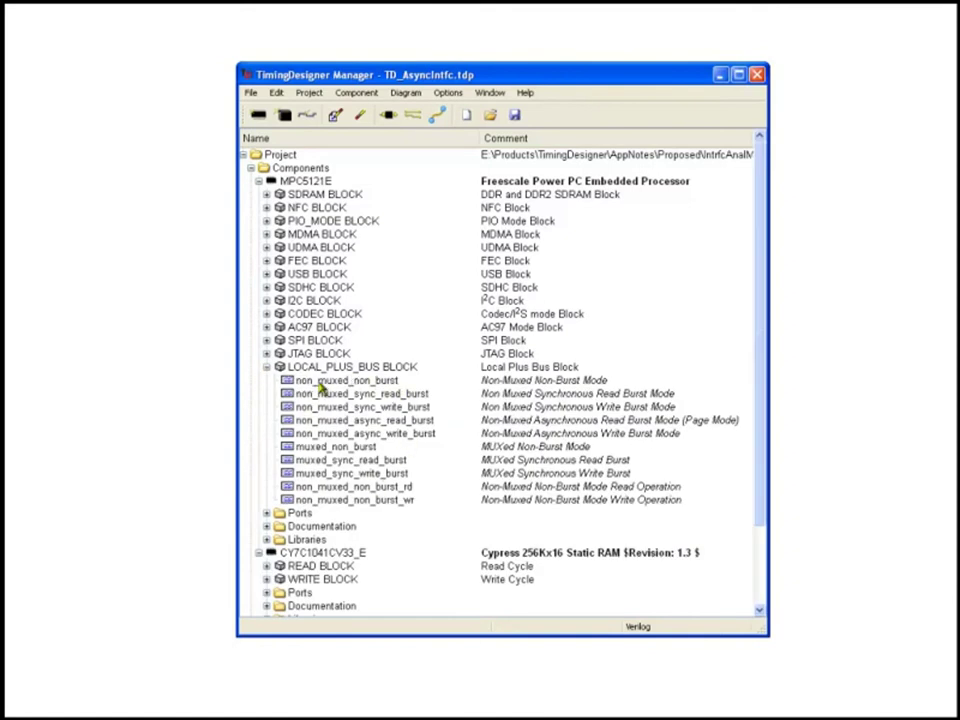
click(322, 382)
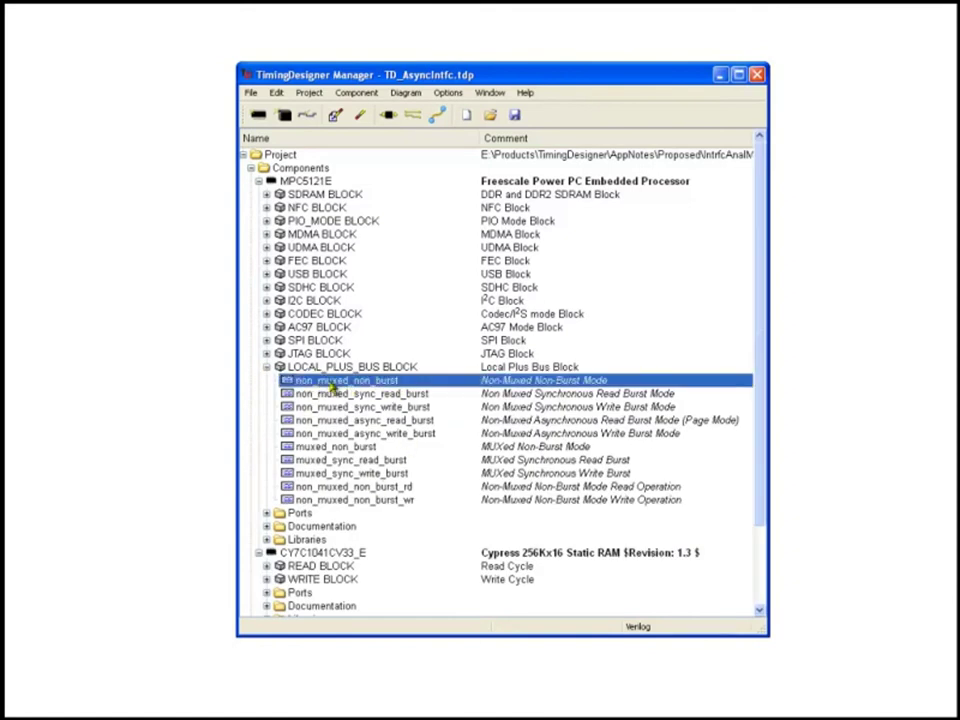
double_click(333, 387)
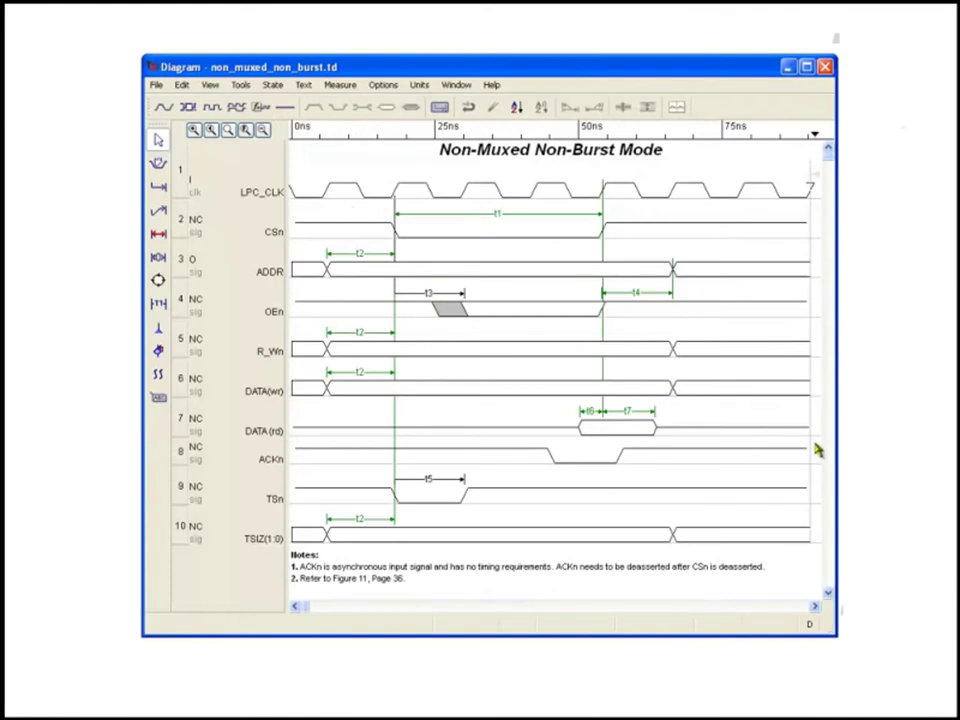
mouse_move(816, 443)
mouse_down()
mouse_move(630, 397)
mouse_move(222, 374)
mouse_up()
- From the Manager window, open the non_muxed_non_burst_wr write-operation diagram
click(456, 85)
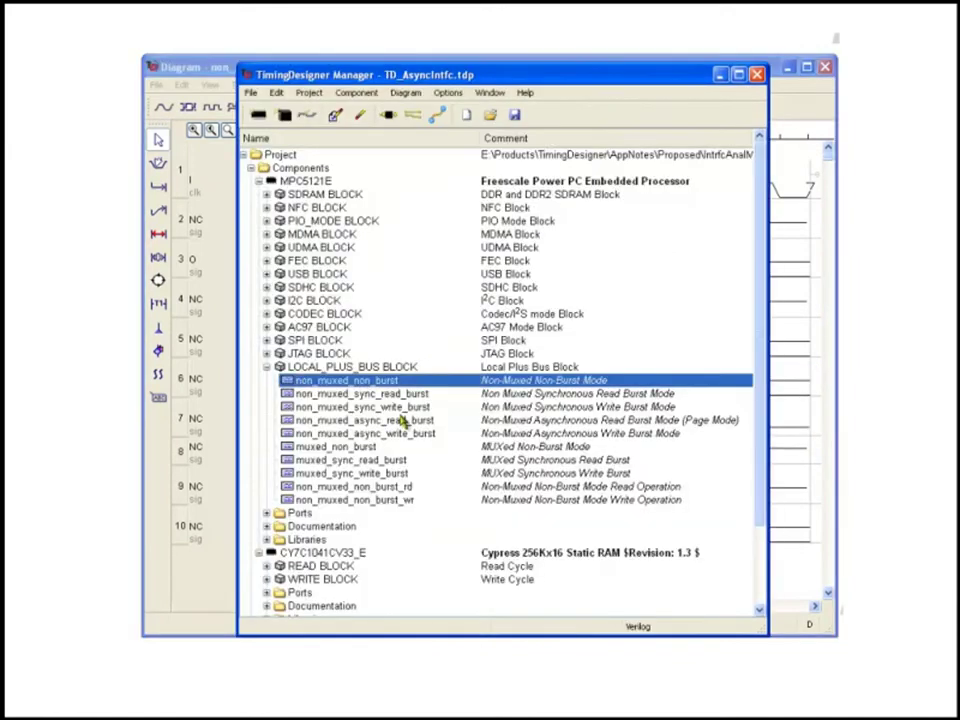
click(396, 489)
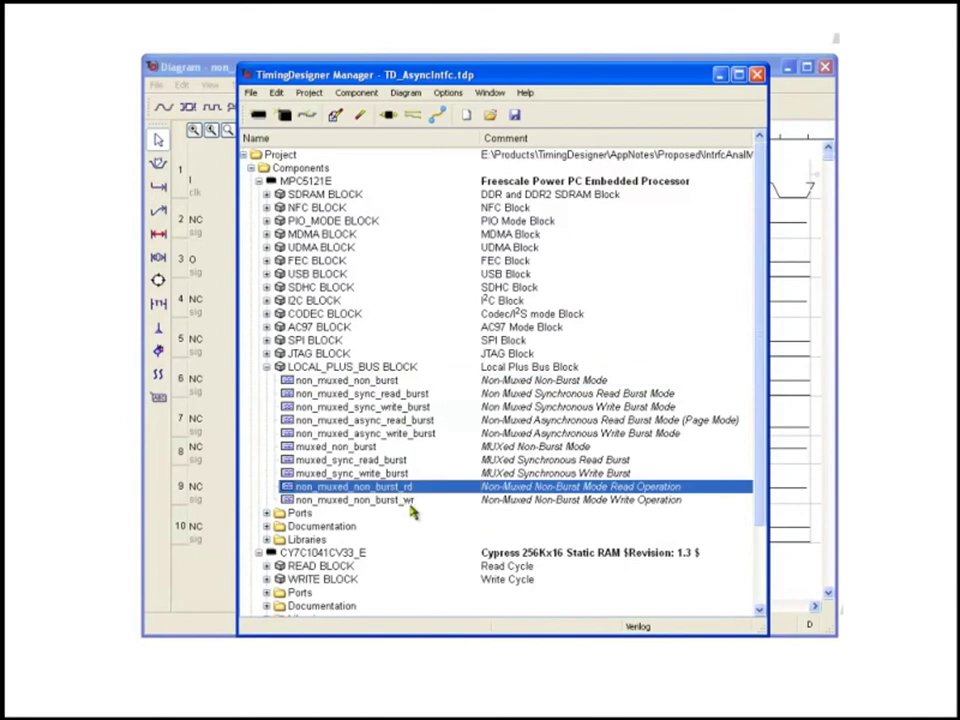
click(406, 500)
double_click(392, 501)
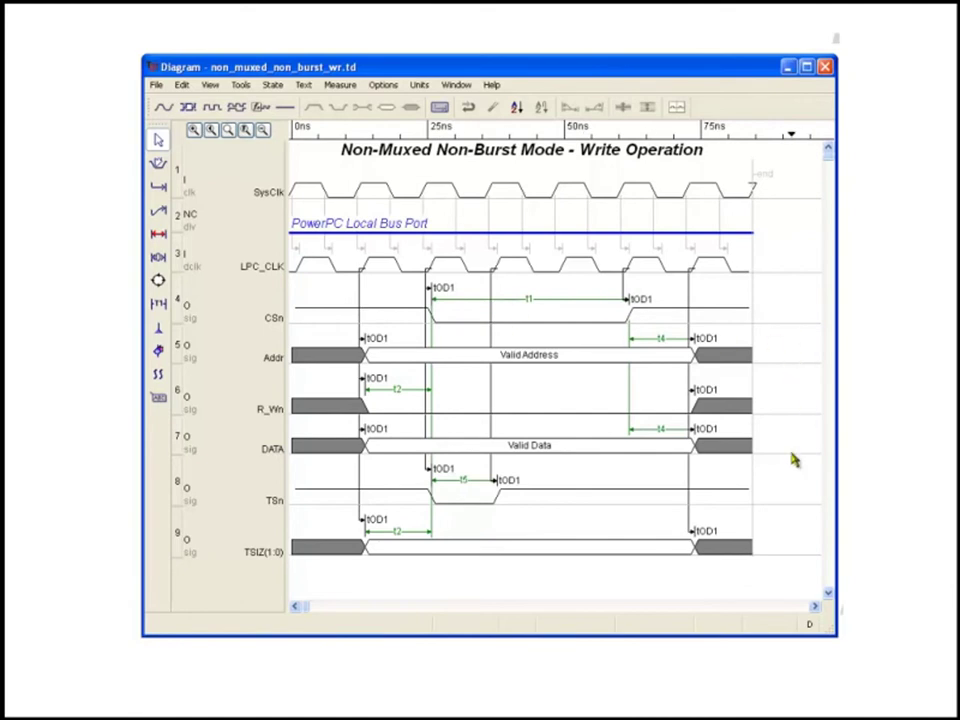
- Show the Addr tOD1 delay in the Parameter spreadsheet
click(379, 343)
right_click(380, 344)
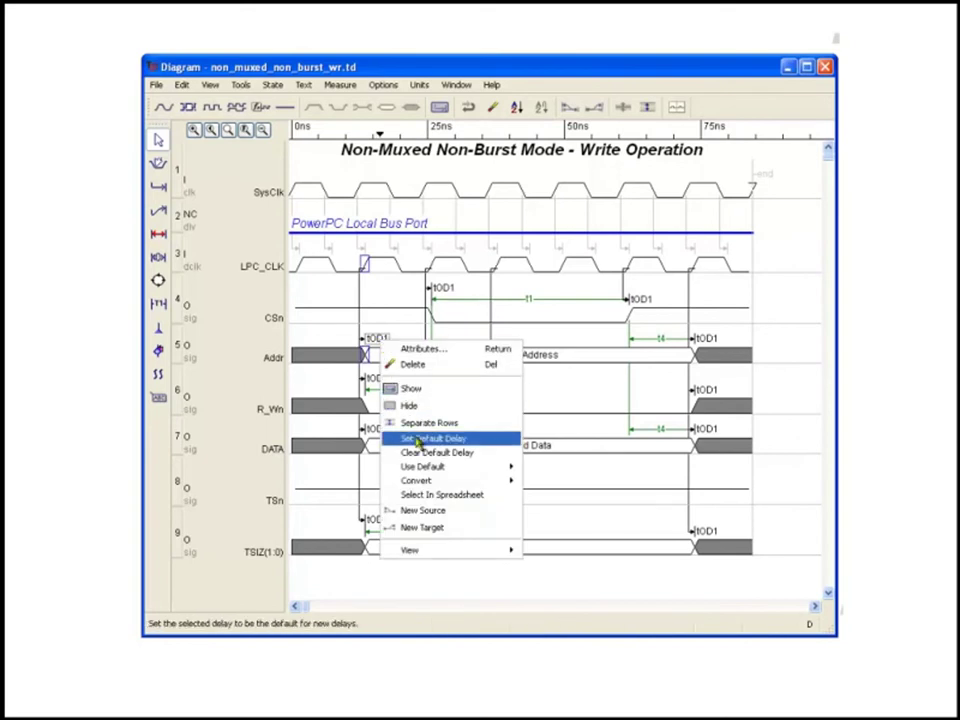
click(445, 494)
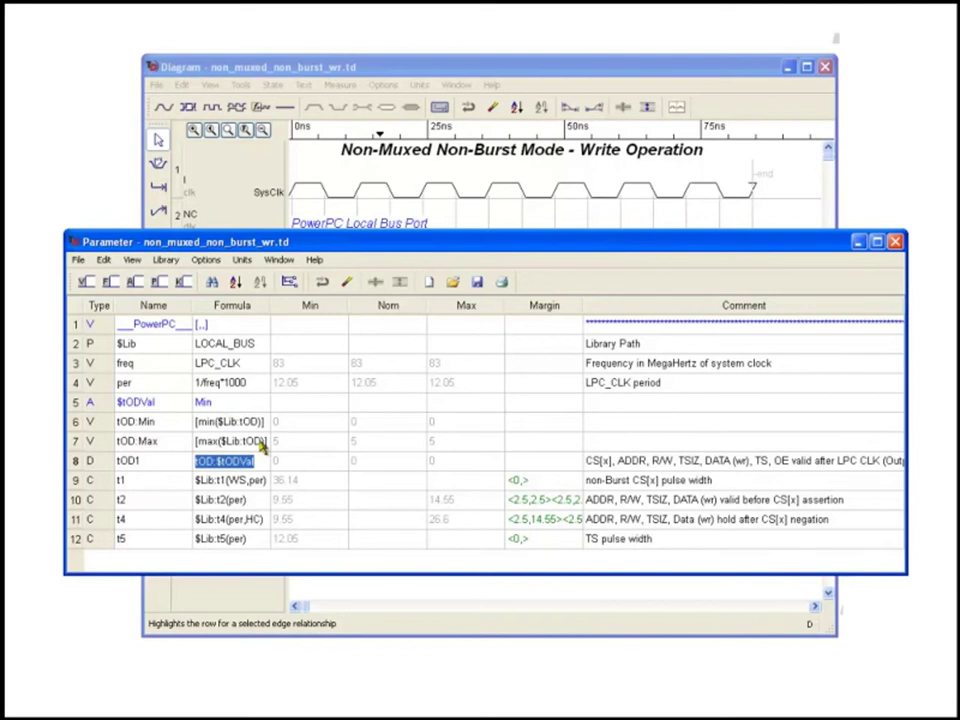
- Look up the tOD:Min formula's LOCAL_BUS value in the Library Browser, then close it
double_click(228, 422)
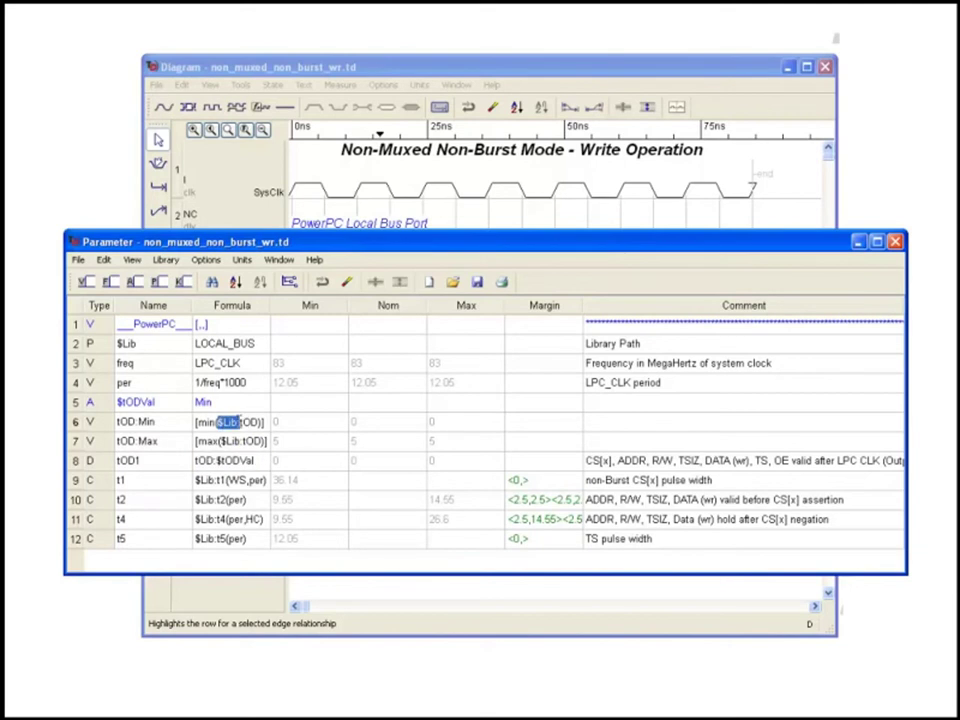
click(289, 281)
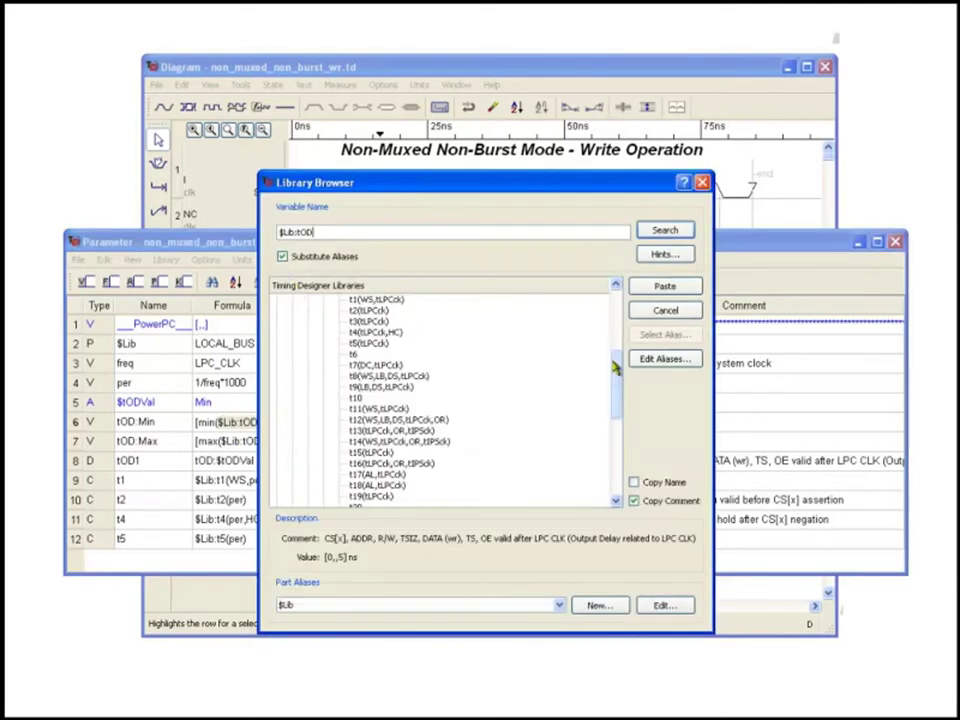
drag(617, 372, 570, 341)
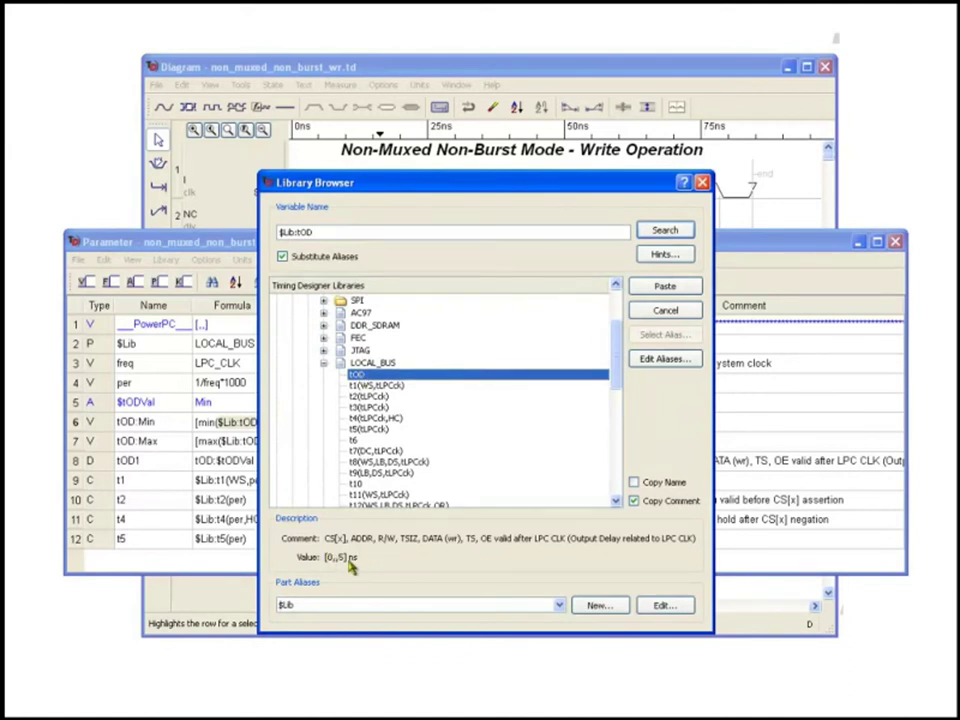
click(664, 310)
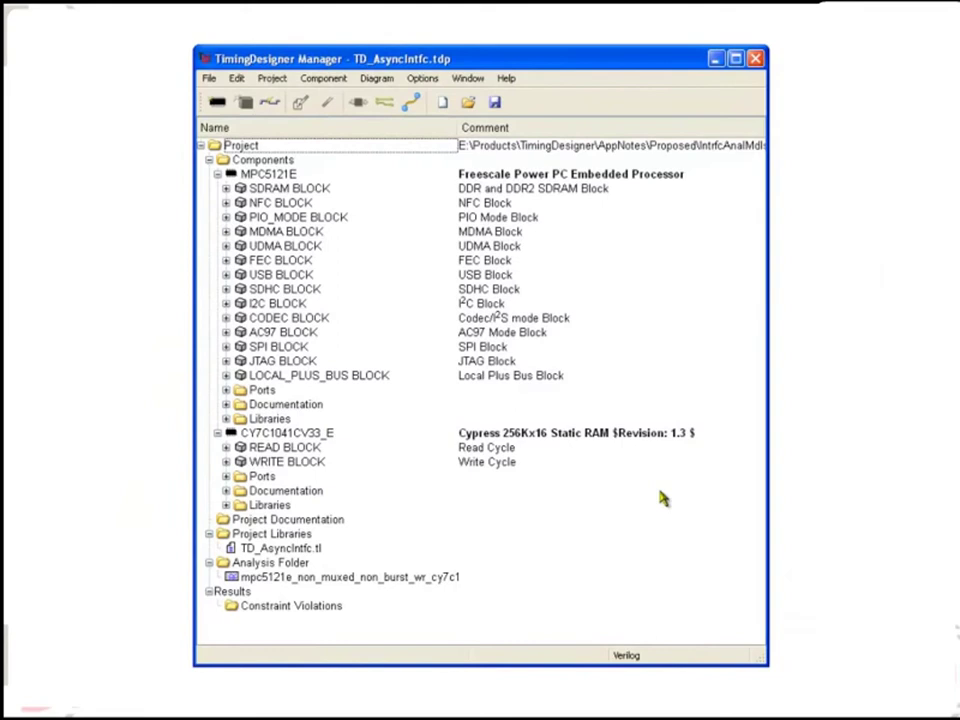
click(226, 462)
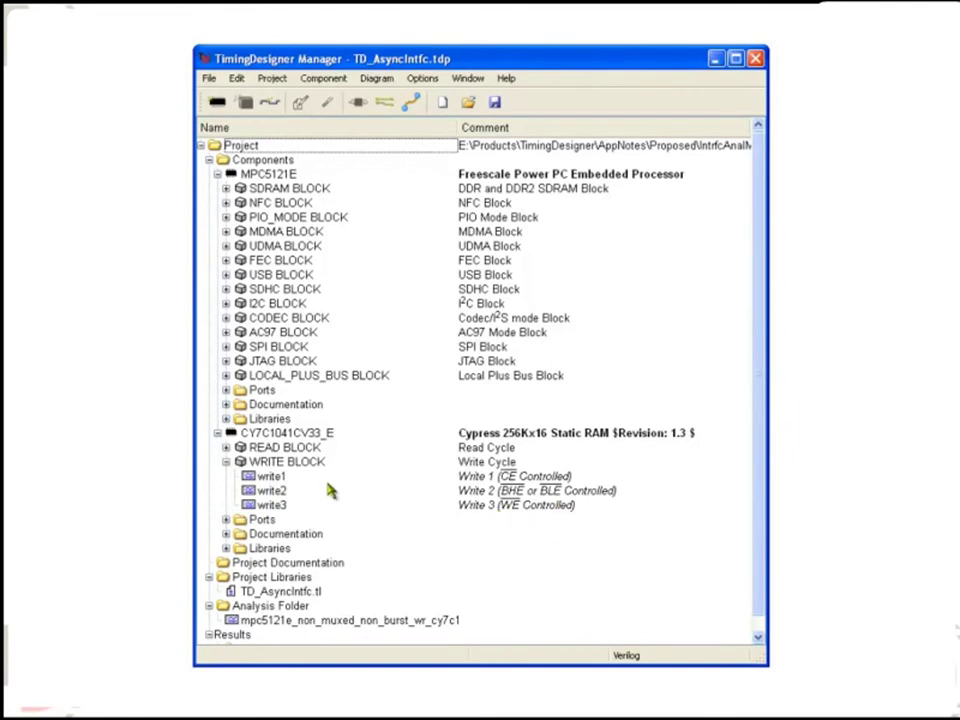
double_click(271, 477)
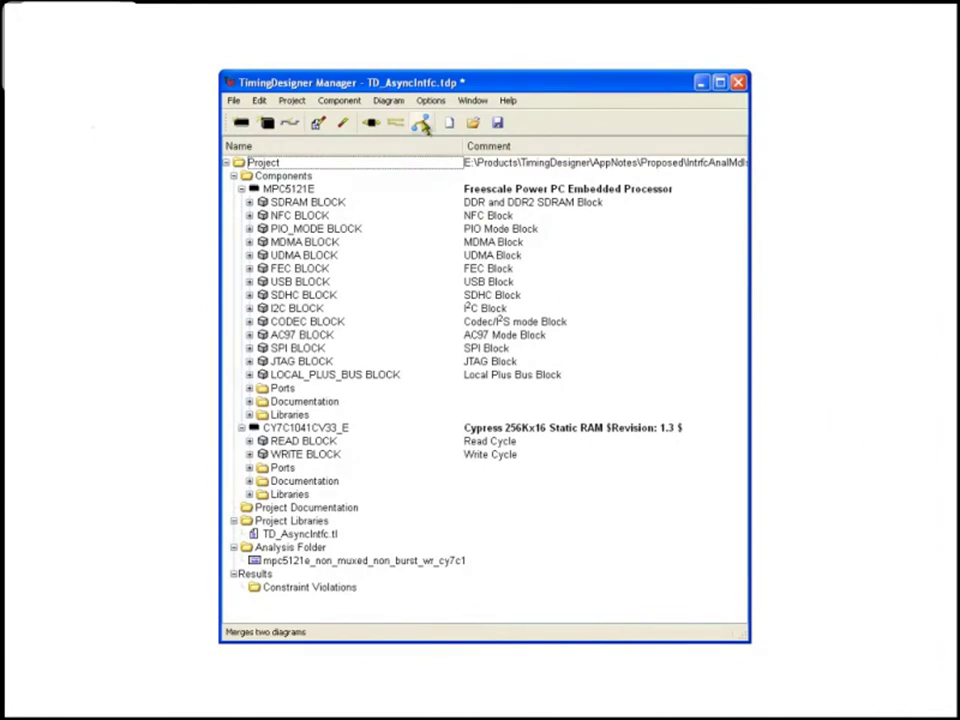
- Start Auto Merge and pick MPC5121E > Local_Plus_bus > non_muxed_non_burst_wr as Diagram #1
click(420, 122)
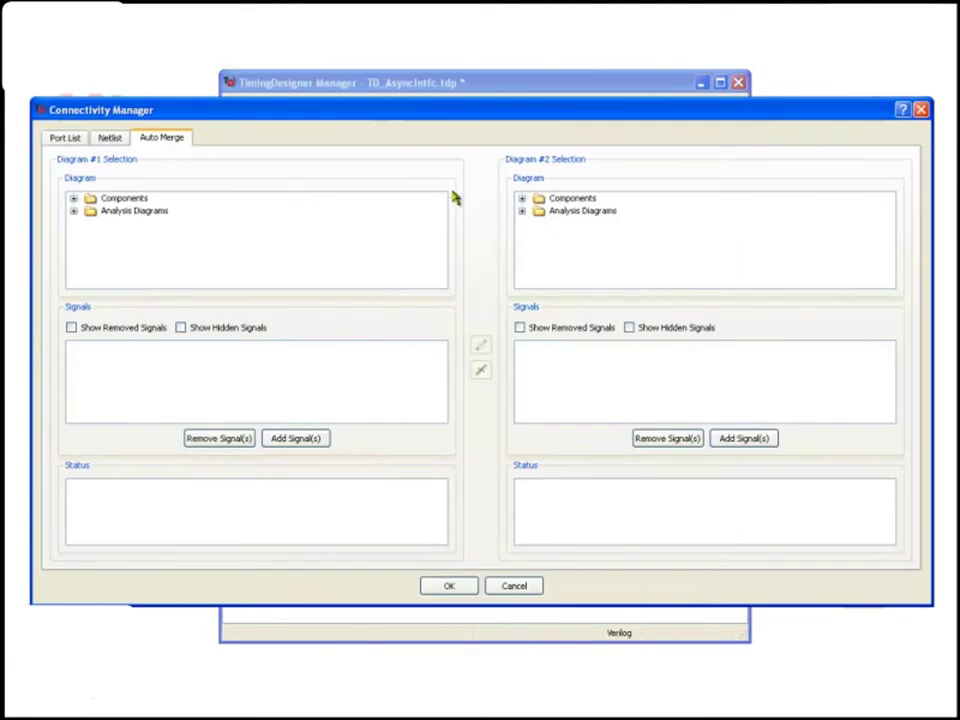
click(73, 198)
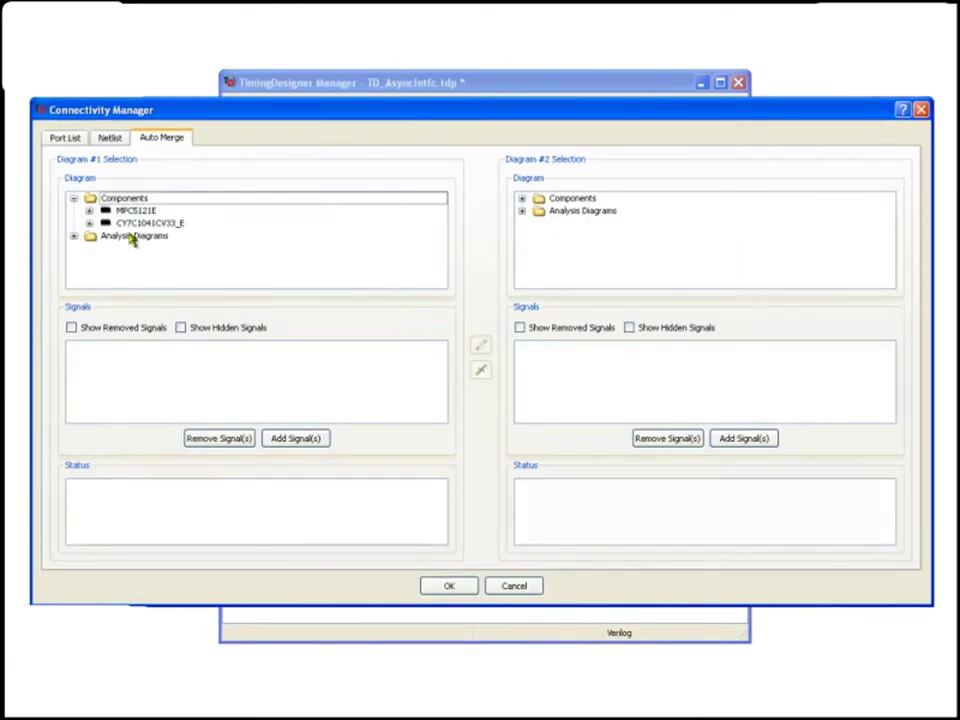
click(521, 199)
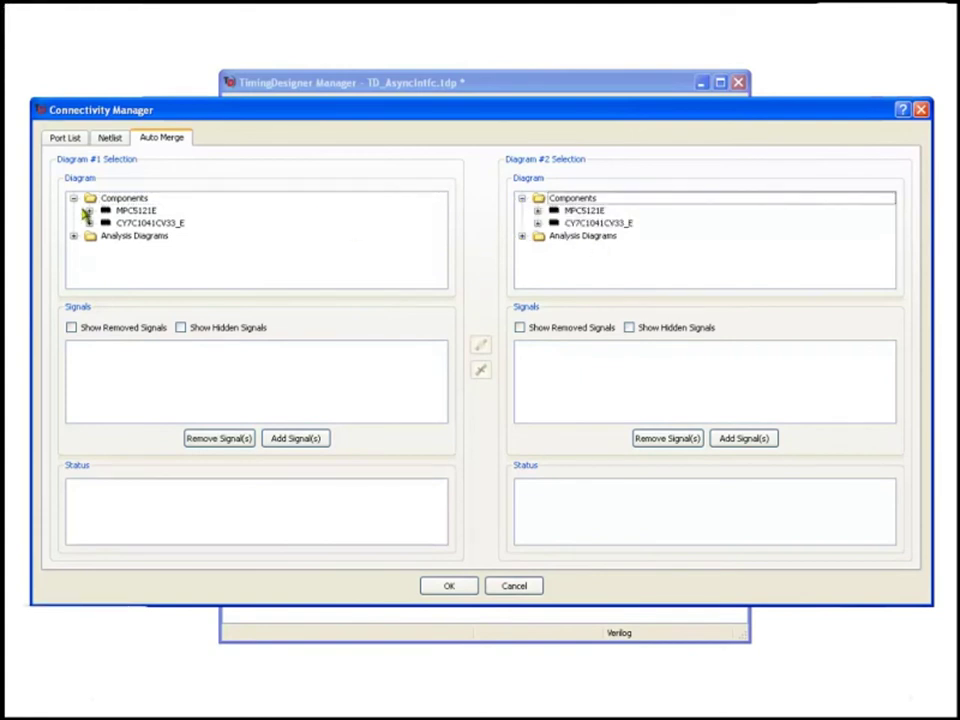
click(89, 210)
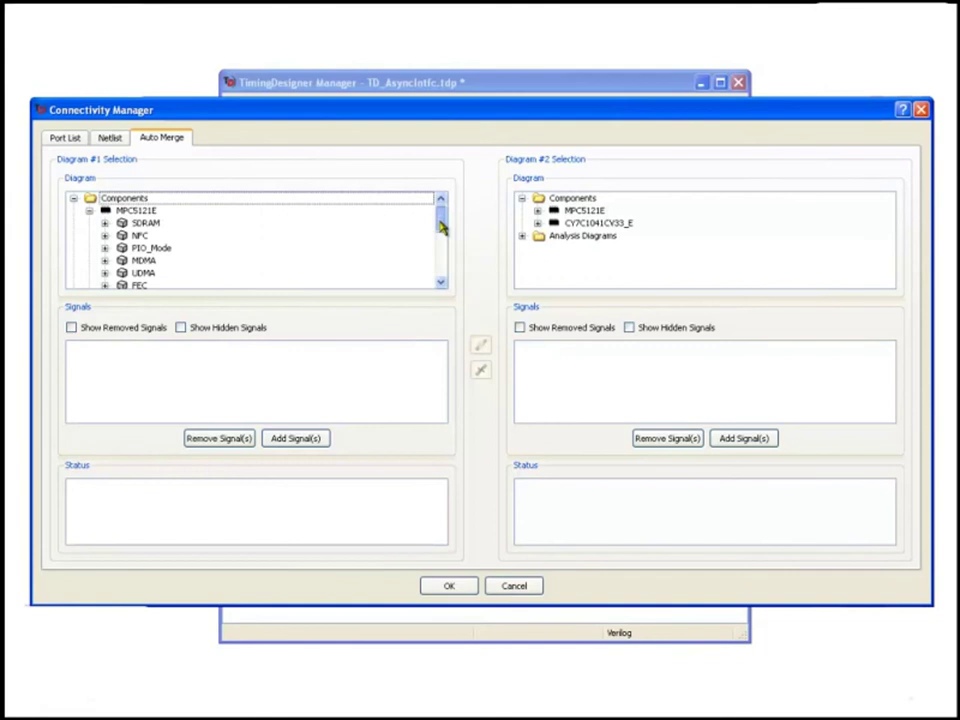
drag(439, 221, 439, 268)
click(105, 248)
click(200, 248)
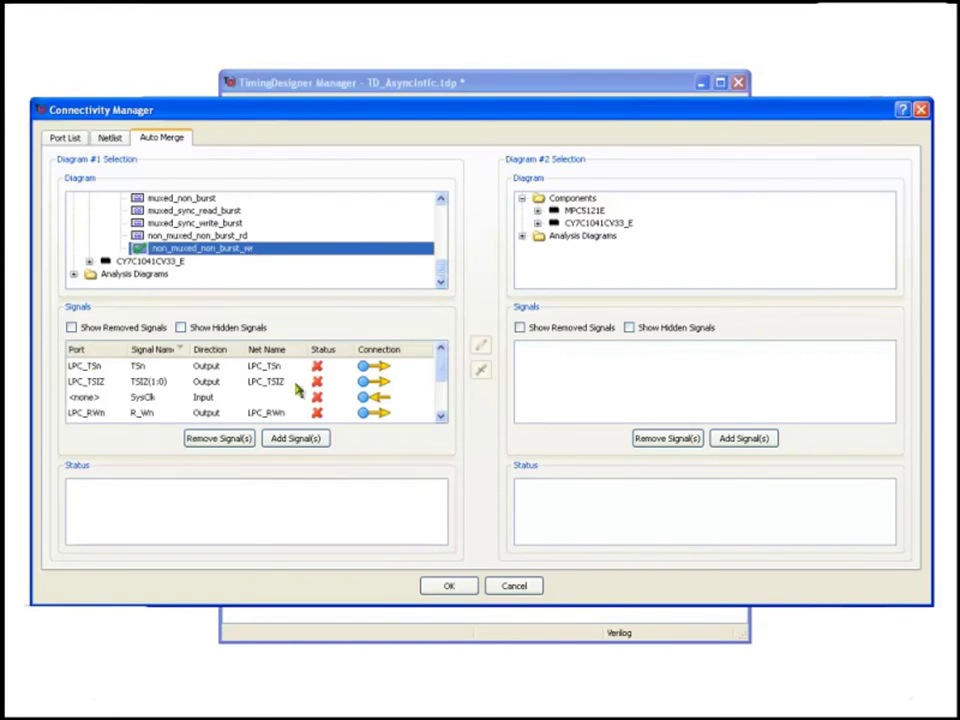
mouse_move(441, 377)
mouse_down()
mouse_move(441, 406)
mouse_move(441, 372)
mouse_up()
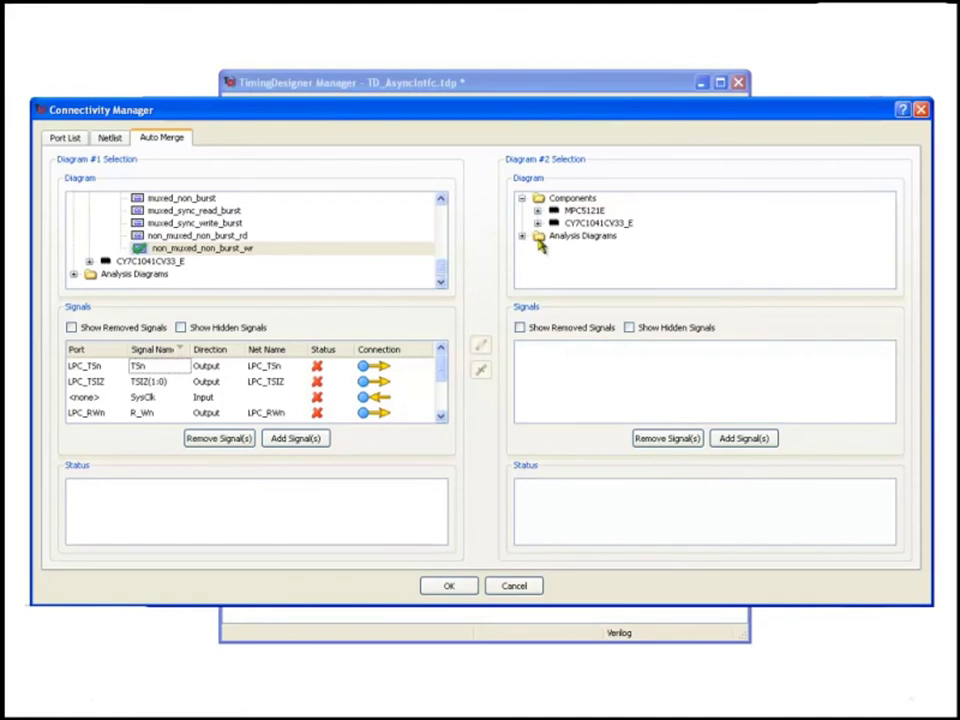
- Pick CY7C1041CV33_E > write > write1 as Diagram #2, then check LPC_TSn and WEn statuses
click(538, 224)
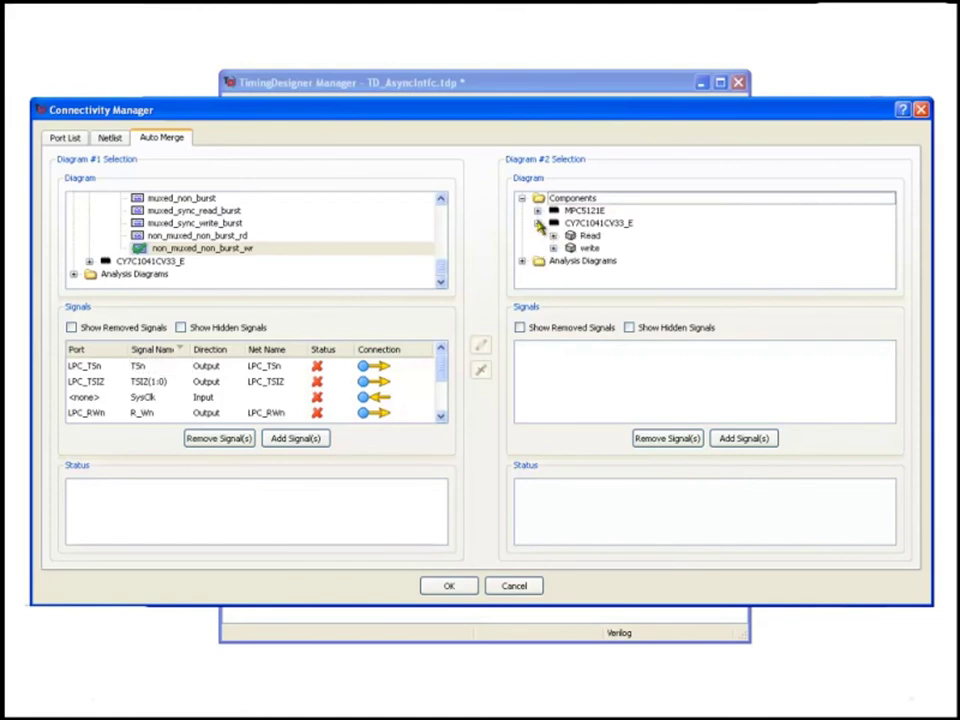
click(553, 248)
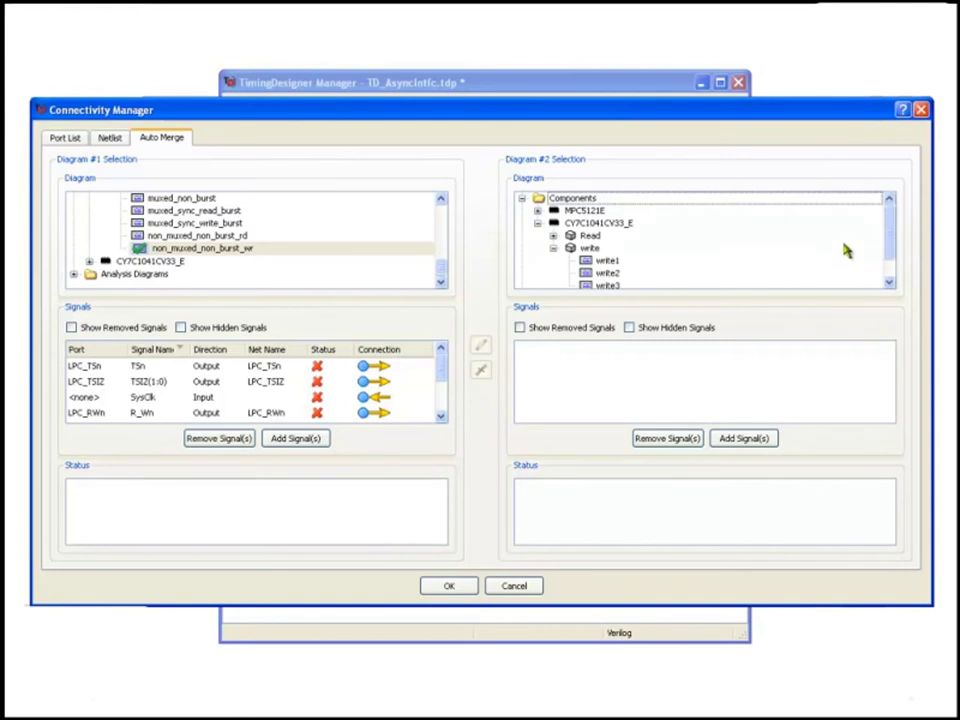
click(607, 262)
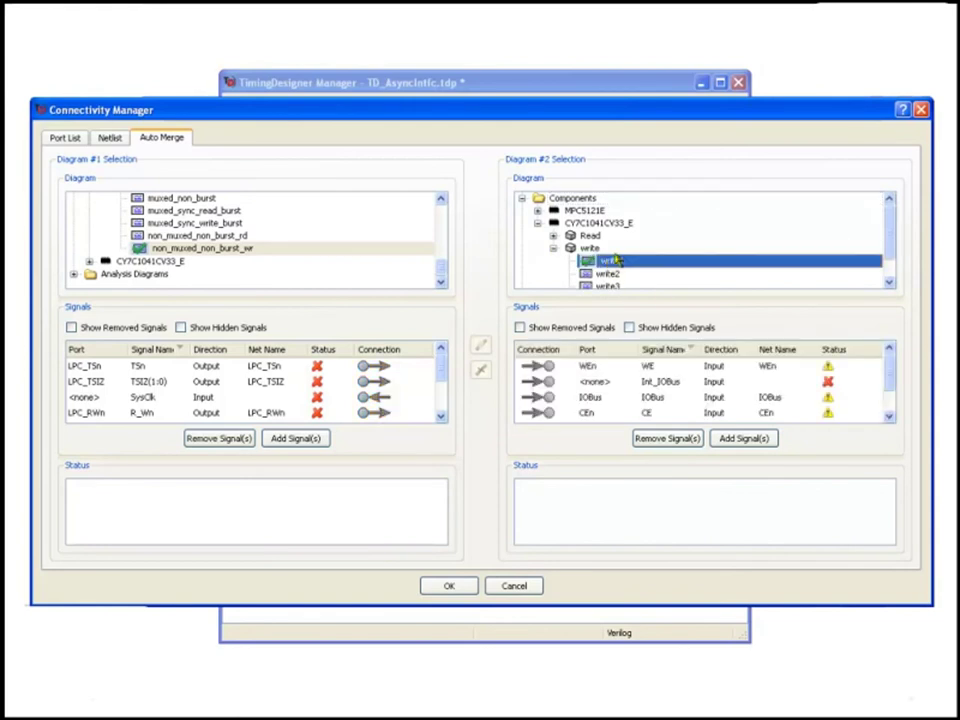
mouse_move(891, 368)
mouse_down()
mouse_move(892, 398)
mouse_move(894, 371)
mouse_up()
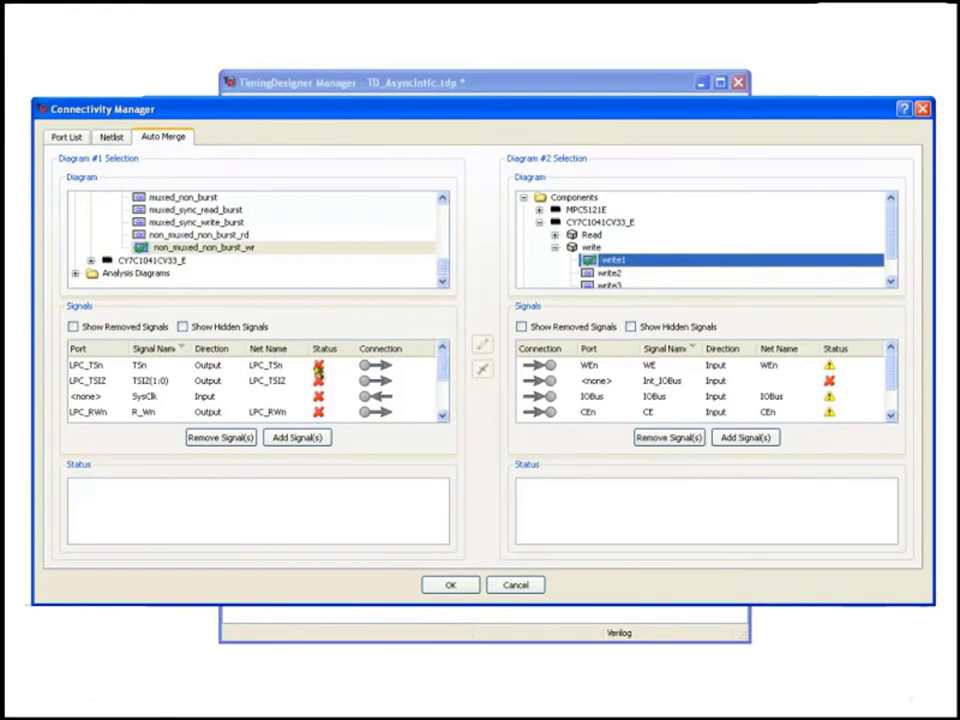
click(318, 369)
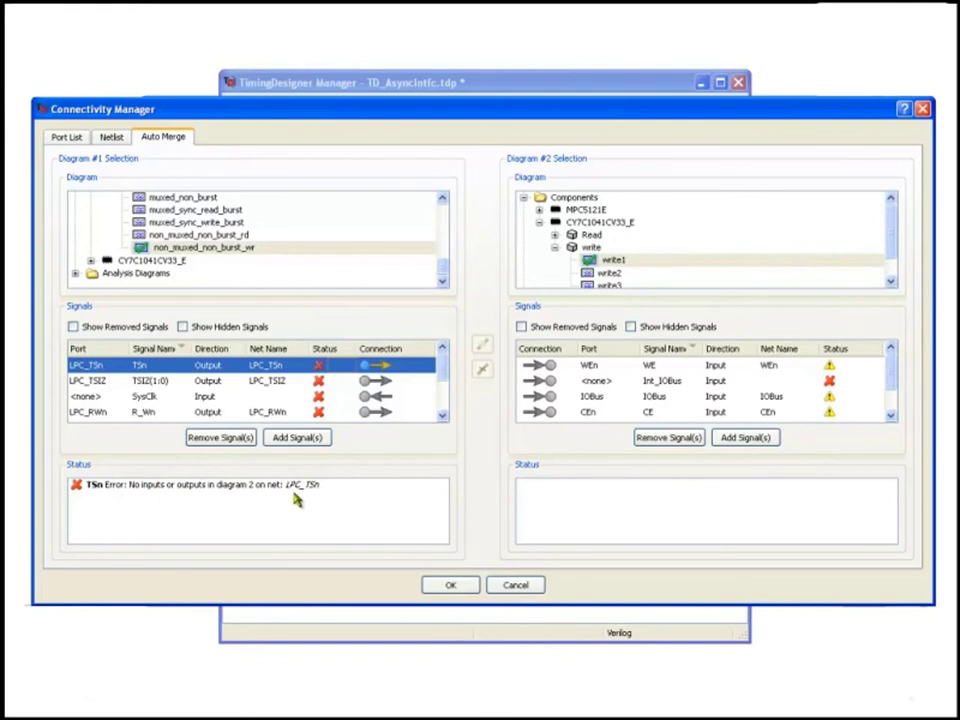
click(829, 368)
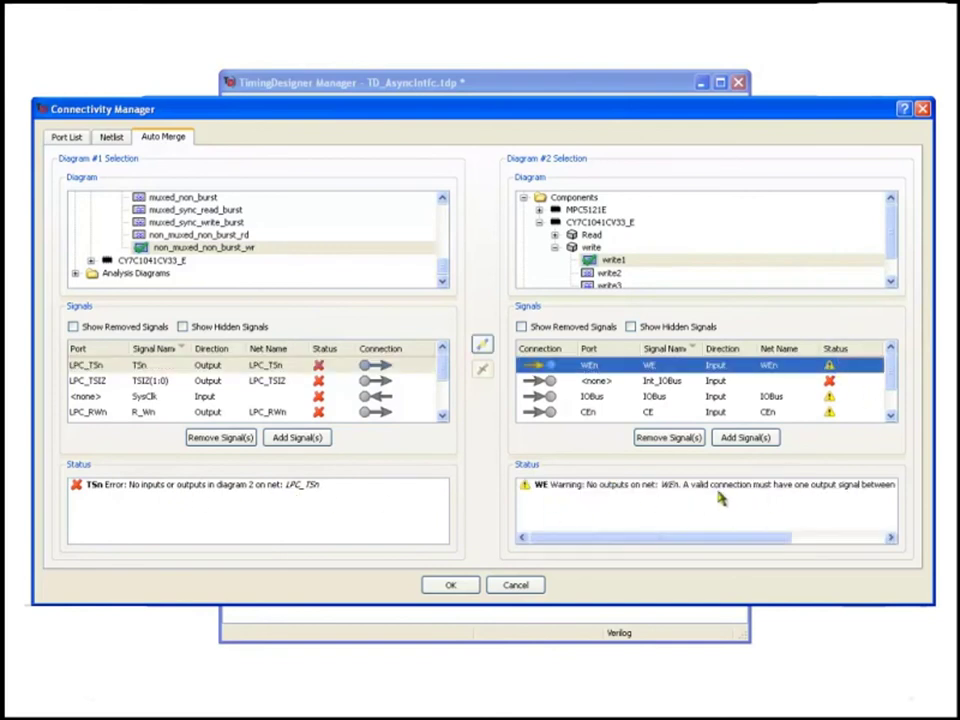
click(111, 138)
double_click(80, 194)
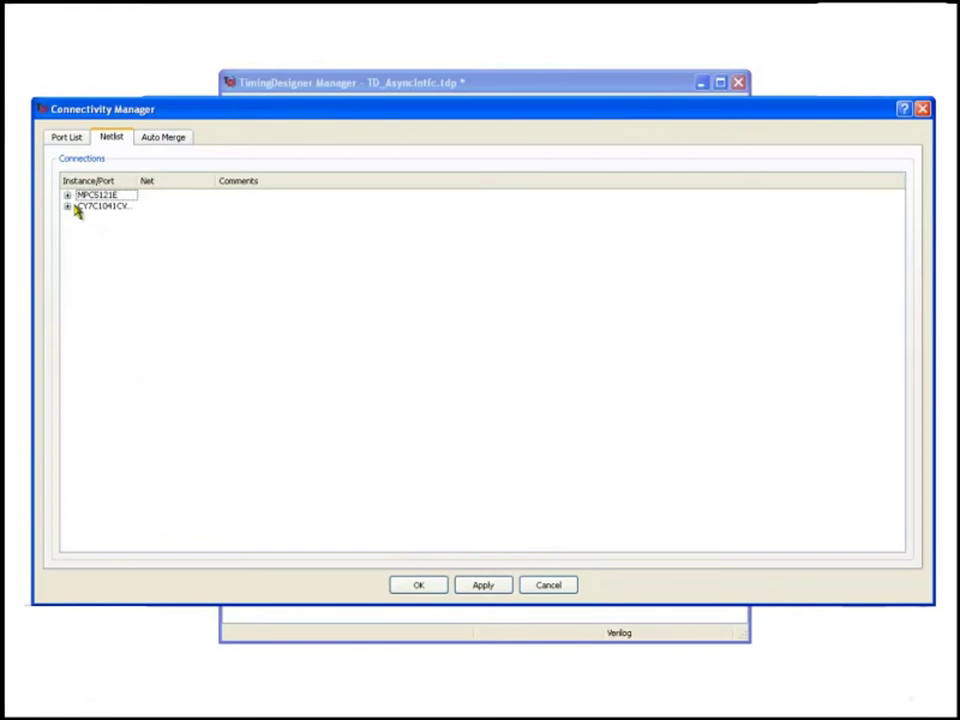
click(67, 207)
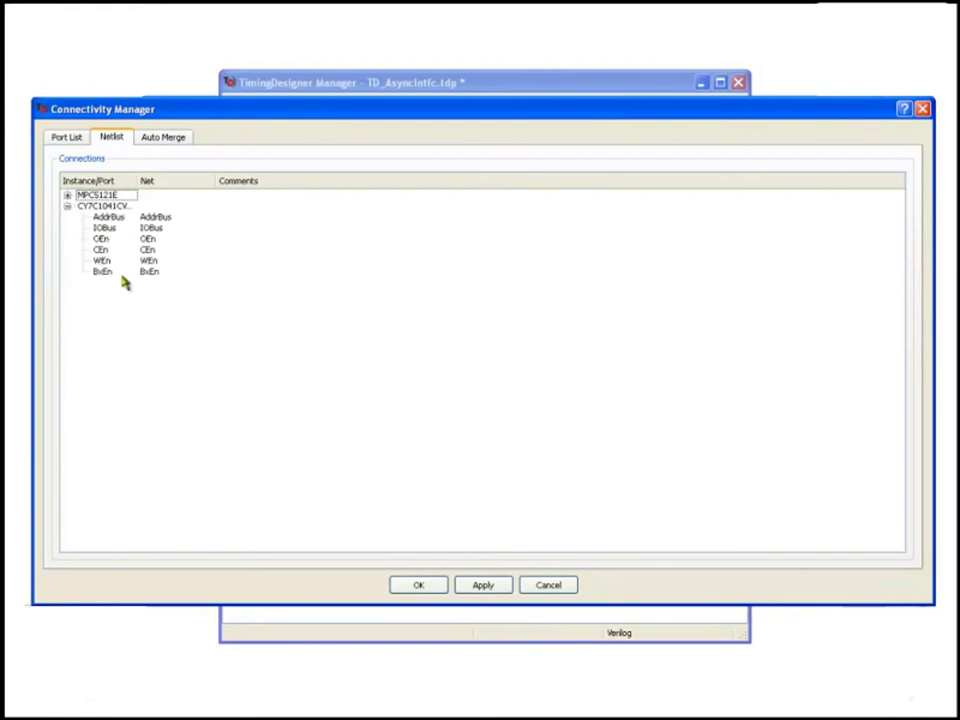
click(67, 206)
click(170, 138)
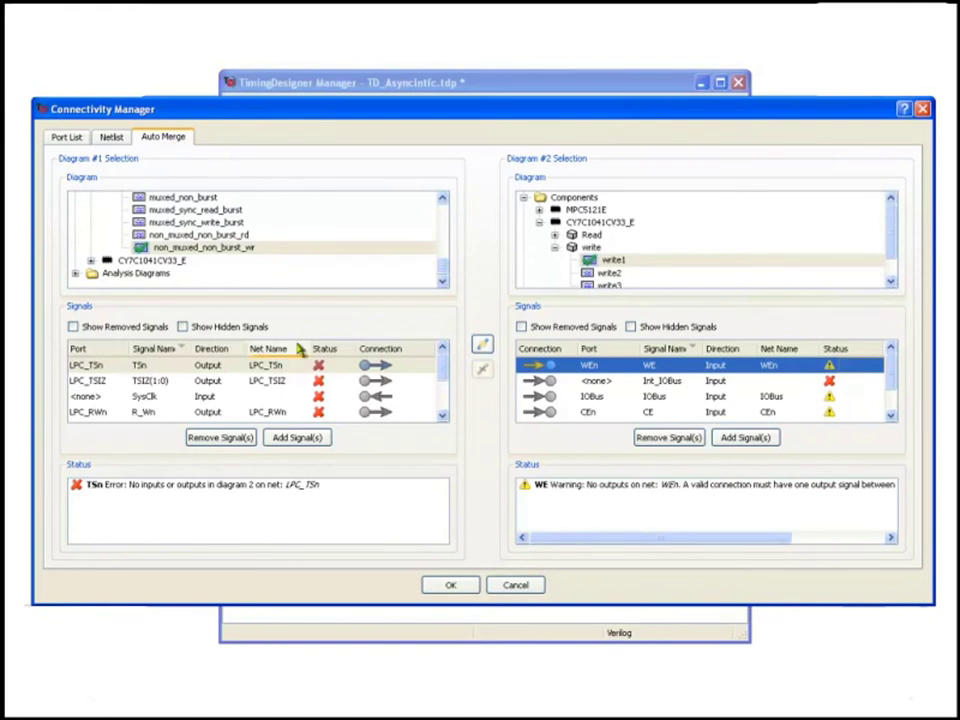
- Remove LPC_TSn and LPC_TSIZ from the first diagram and Int_IOBus from write1
click(270, 366)
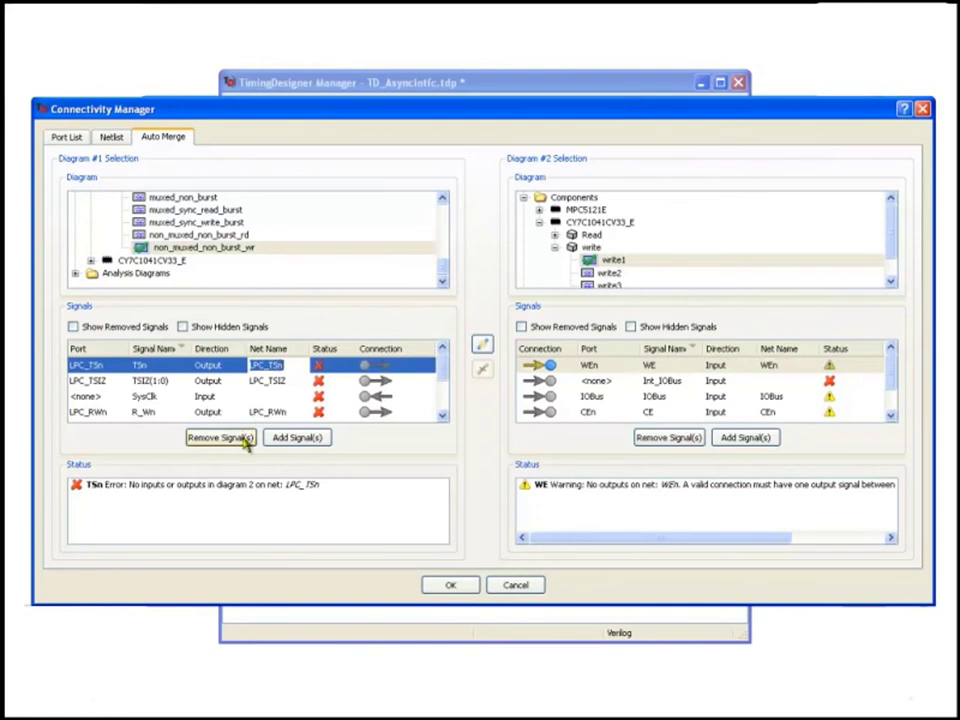
click(245, 438)
click(268, 366)
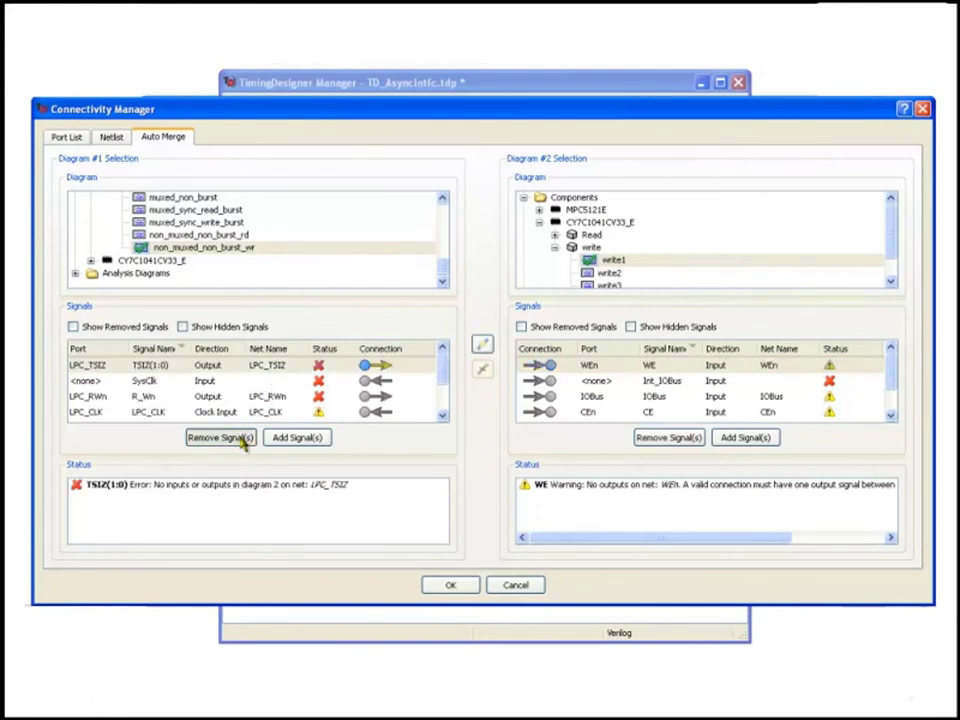
click(245, 438)
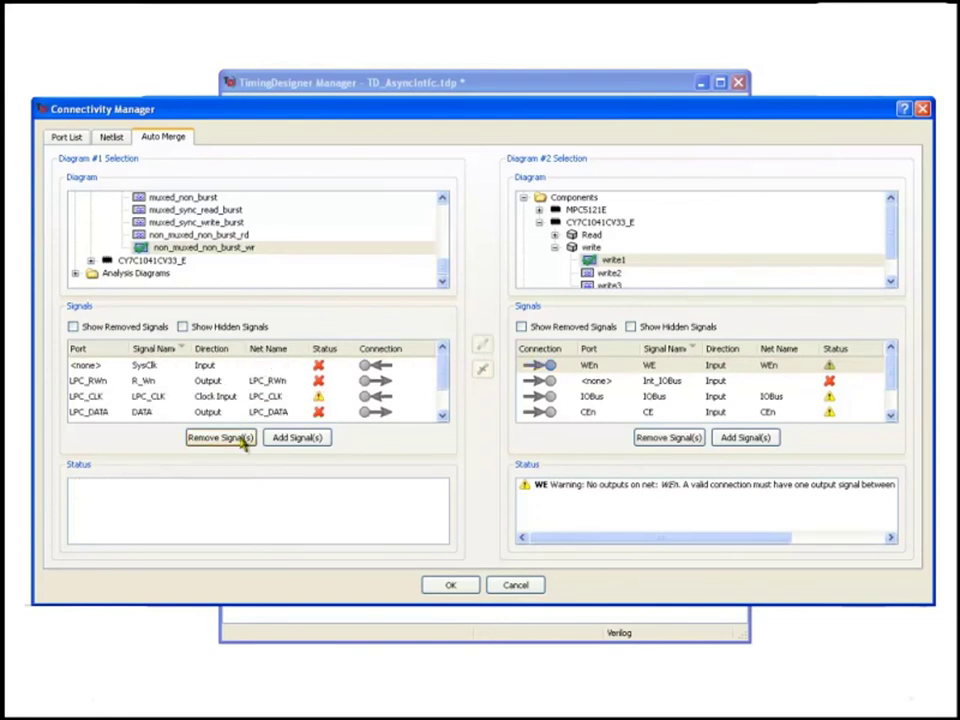
click(664, 381)
click(668, 438)
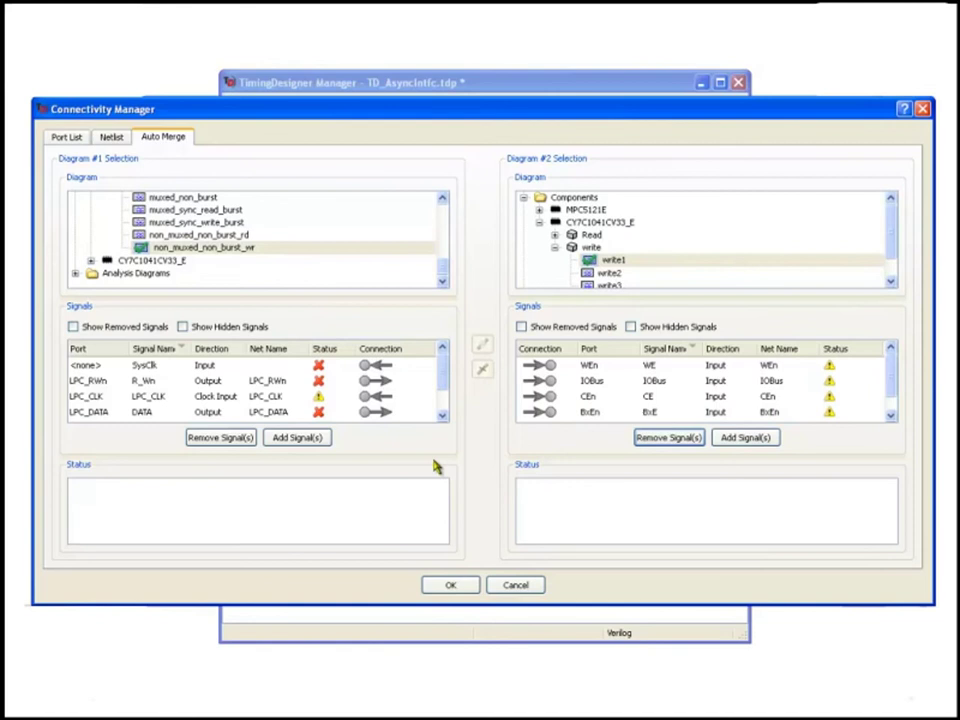
- Sort the left and right Signals tables by Net Name
click(283, 350)
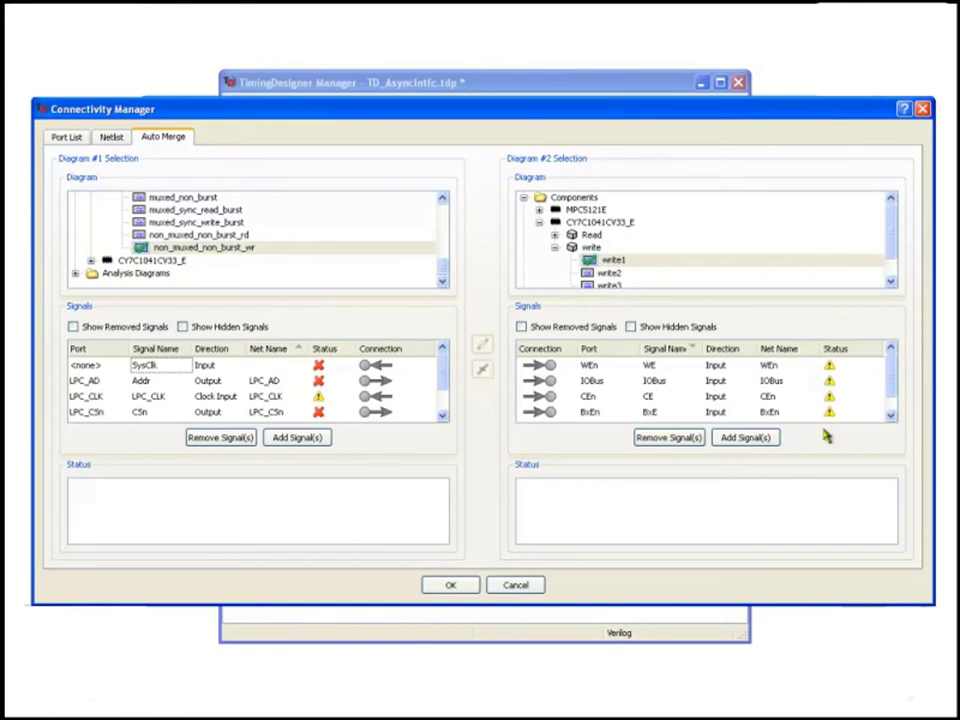
click(780, 349)
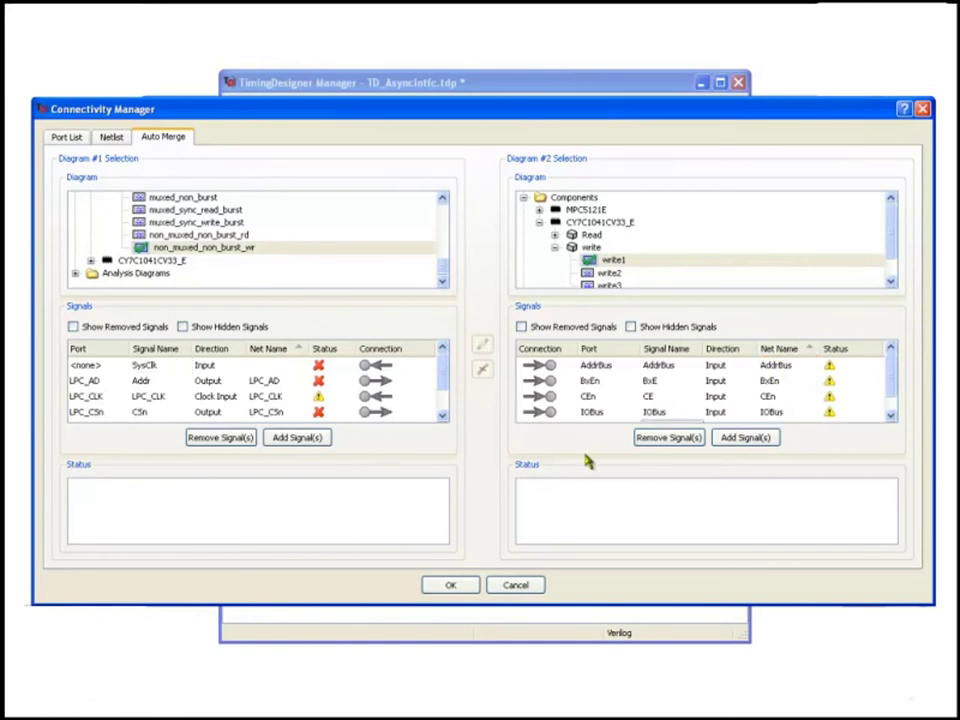
- Connect AddrBus and BxE on net LPC_AD, and CE on net LPC_CSn
click(203, 382)
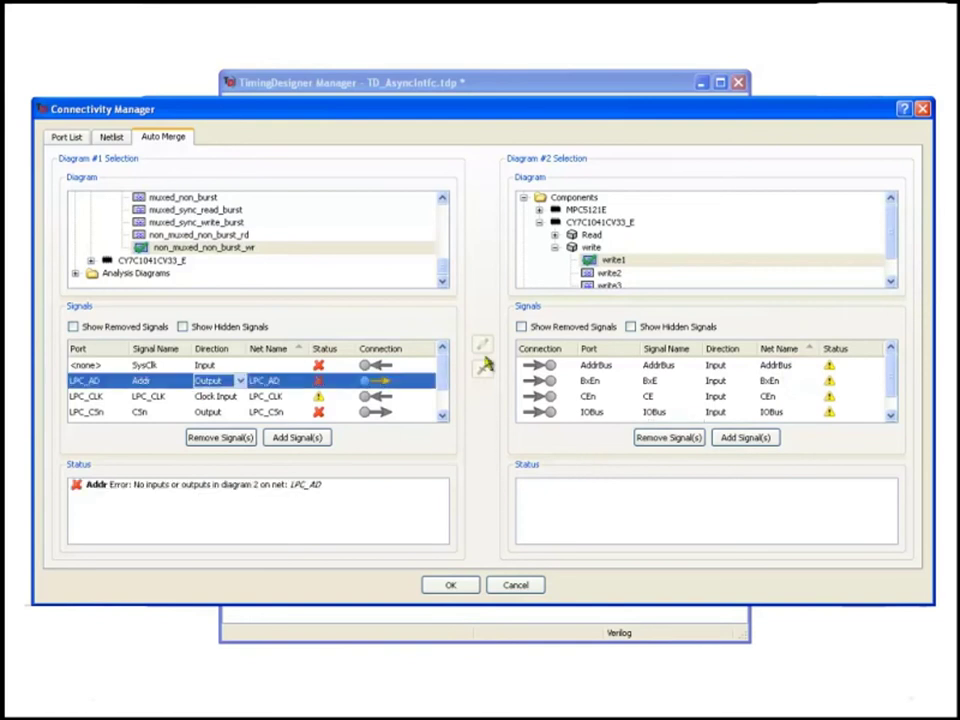
click(677, 368)
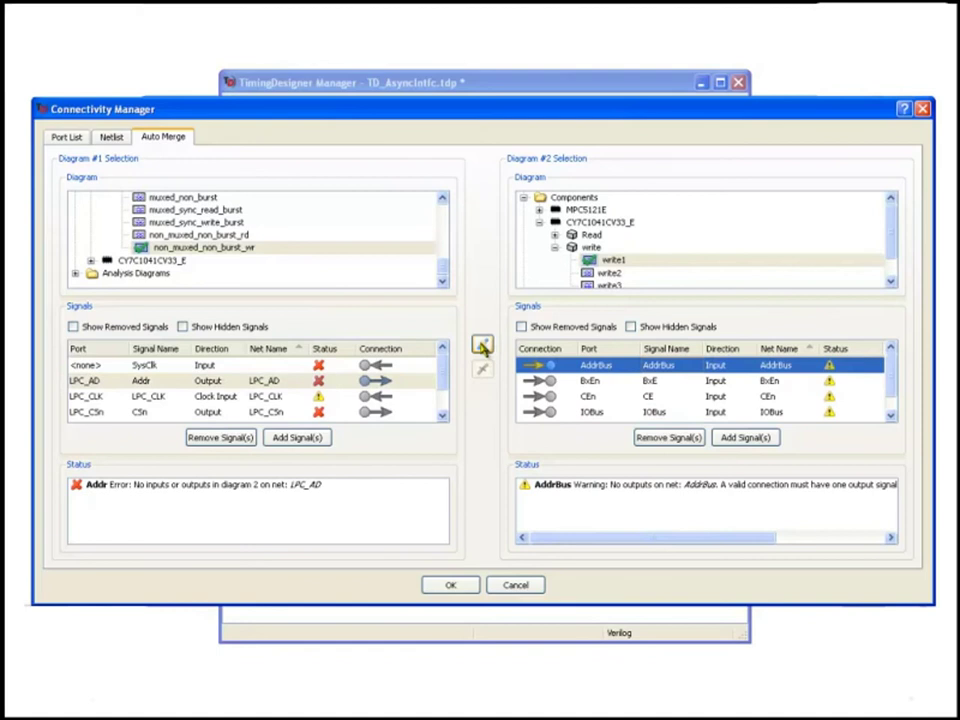
click(482, 345)
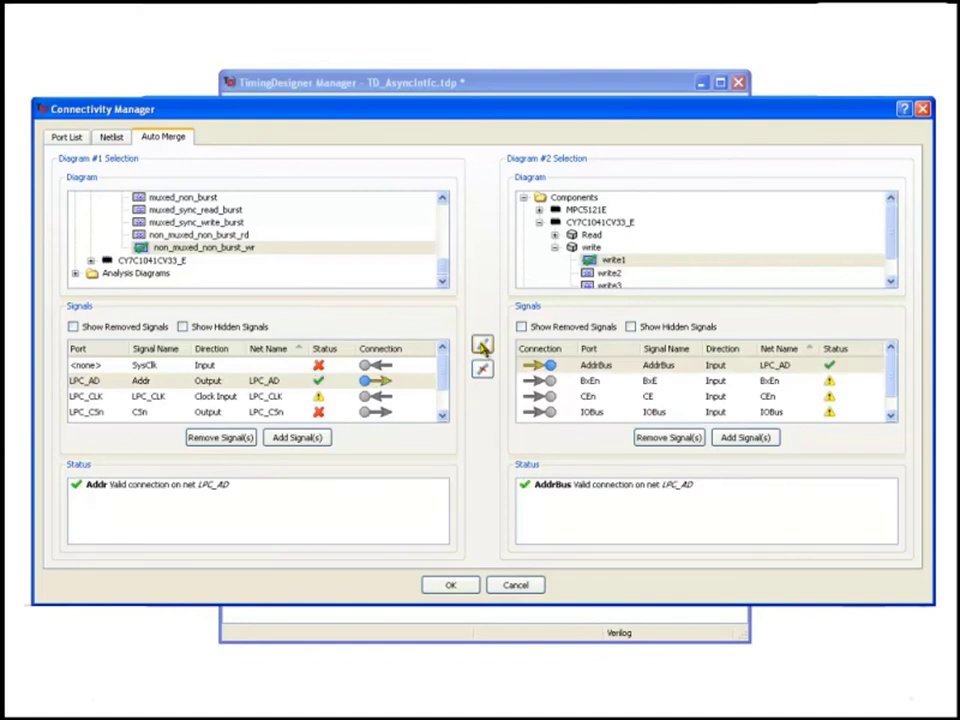
click(596, 382)
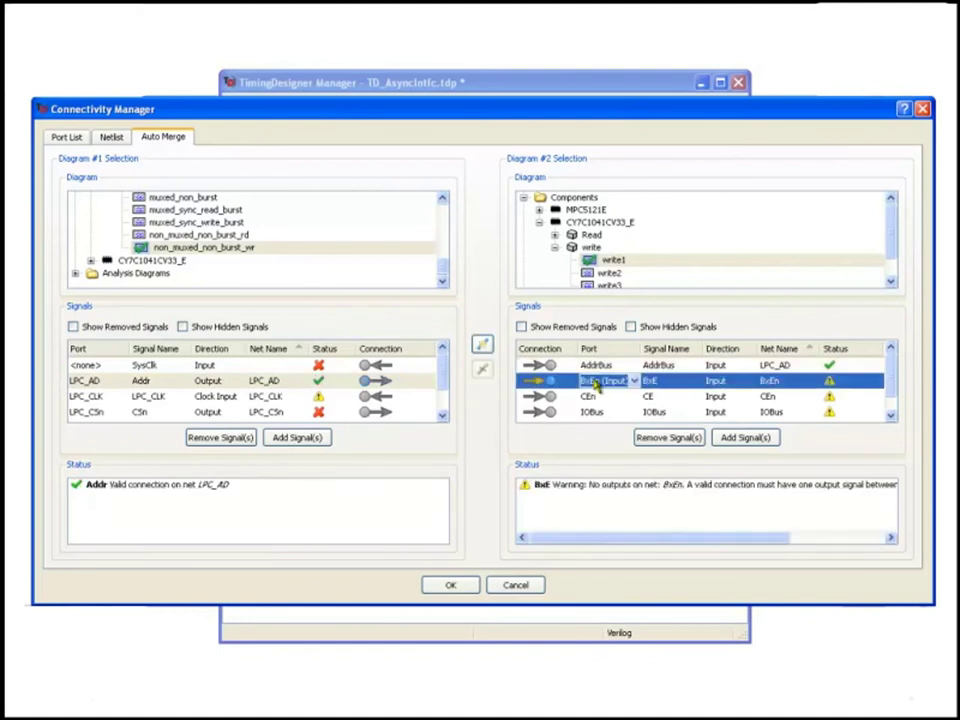
click(481, 345)
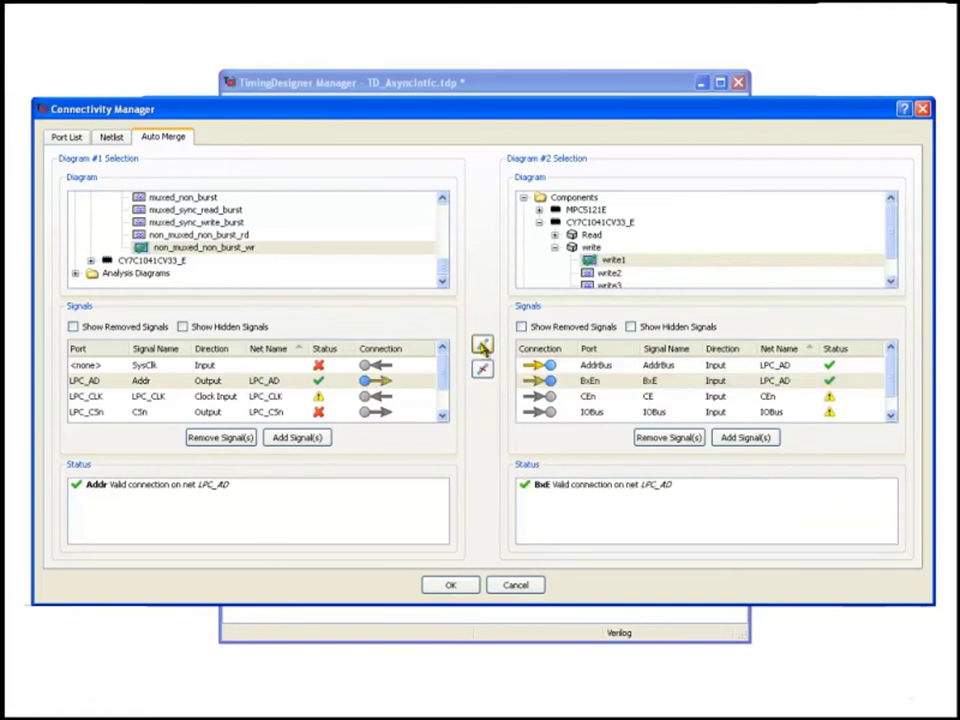
click(274, 411)
click(765, 397)
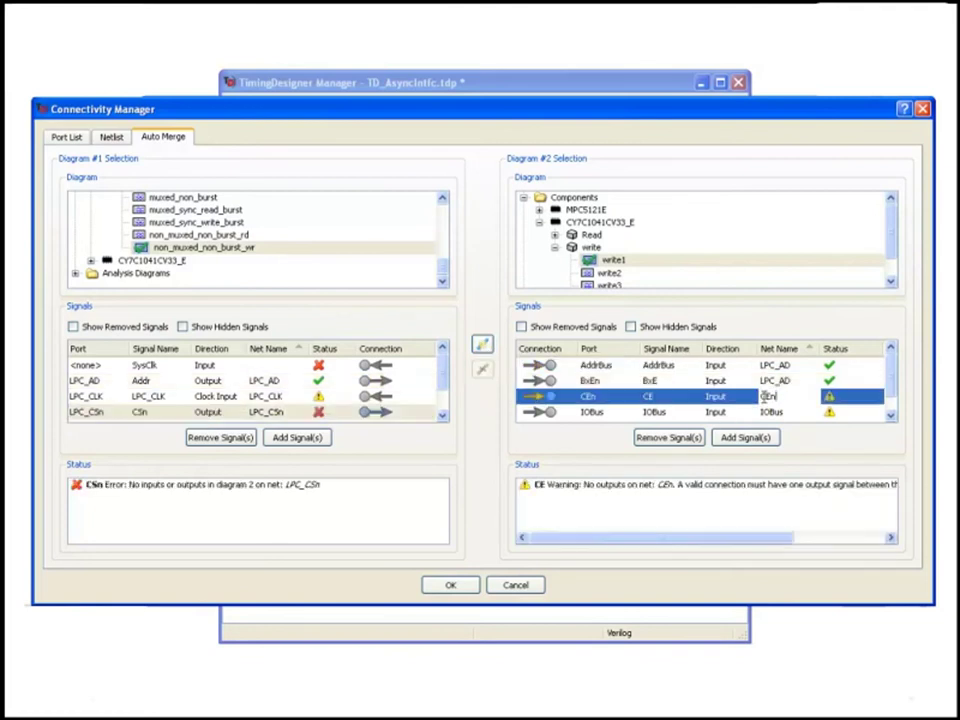
click(481, 344)
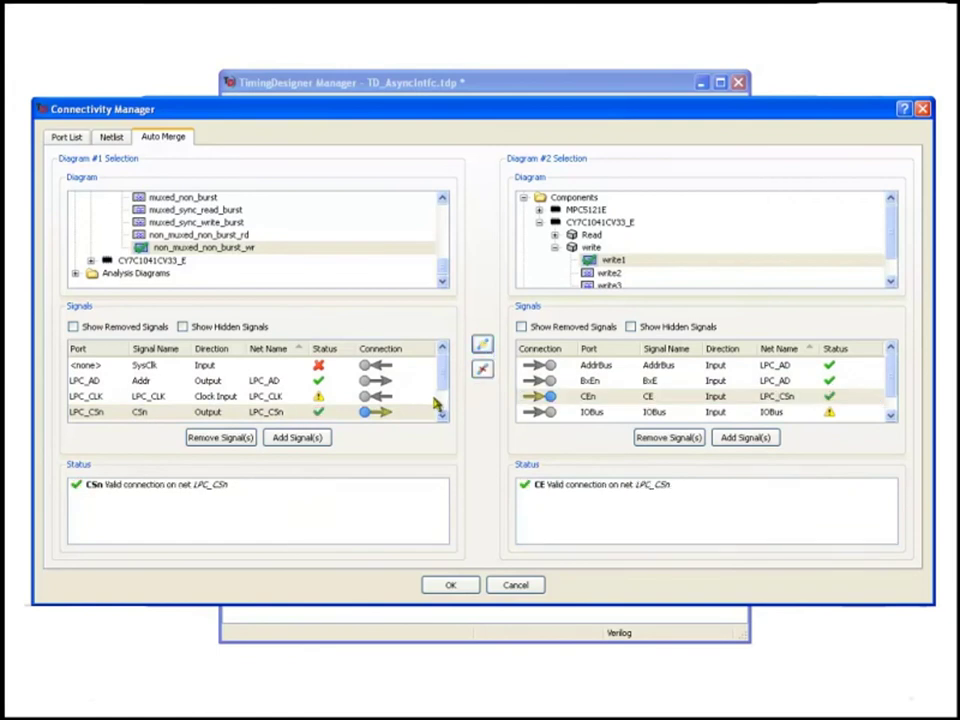
- Connect IOBus on net LPC_DATA, and R_Wn with WE on net LPC_RWn
scroll(442, 395, down, 1)
scroll(442, 395, down, 1)
click(285, 397)
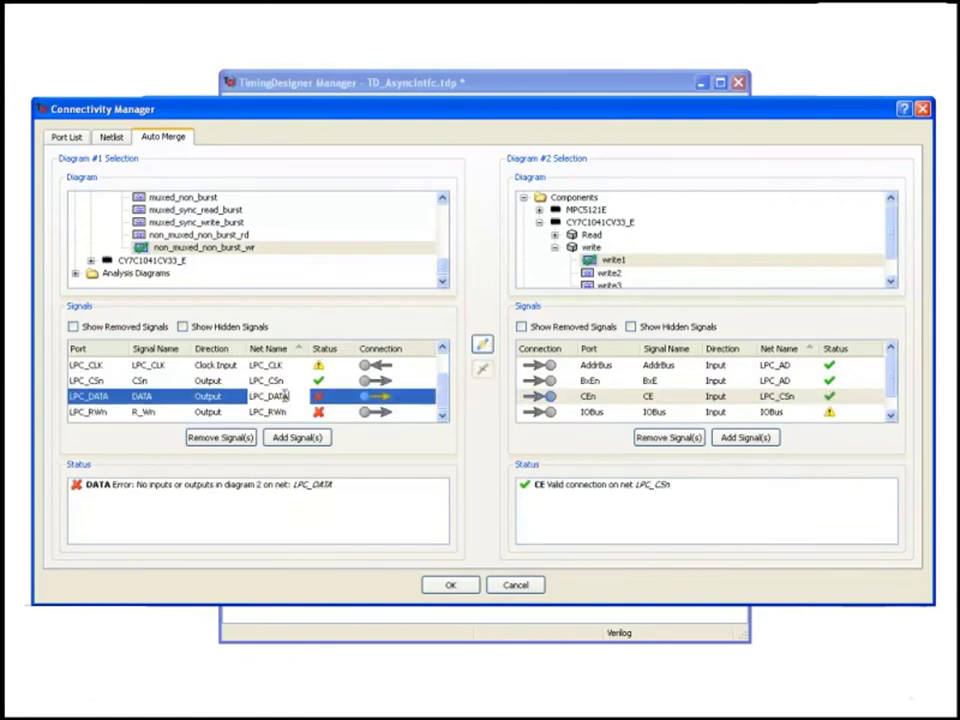
click(668, 412)
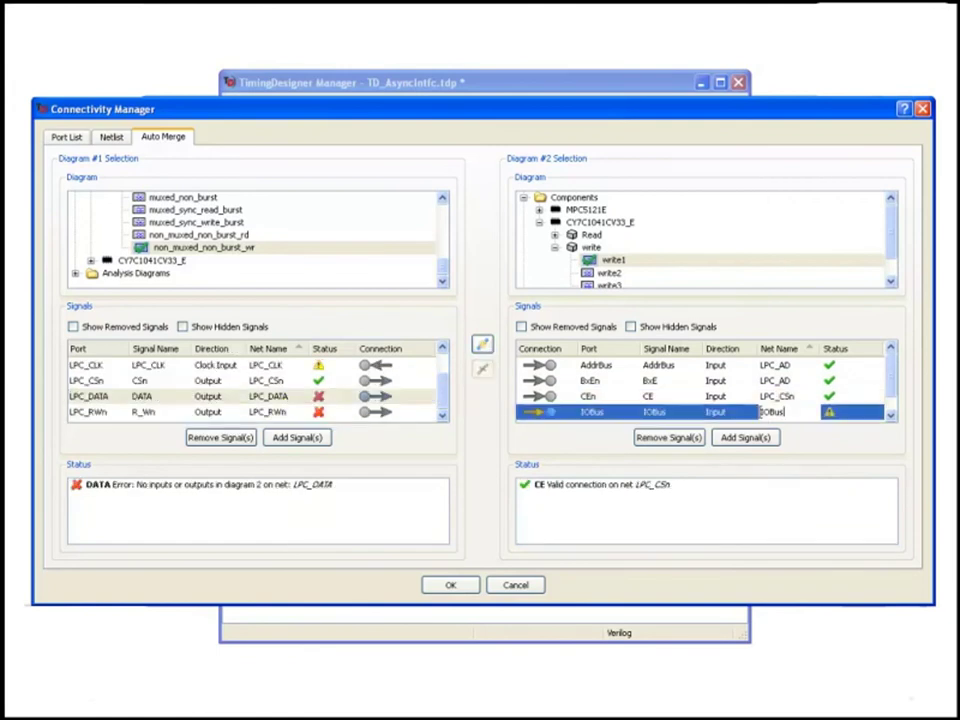
click(482, 347)
click(890, 413)
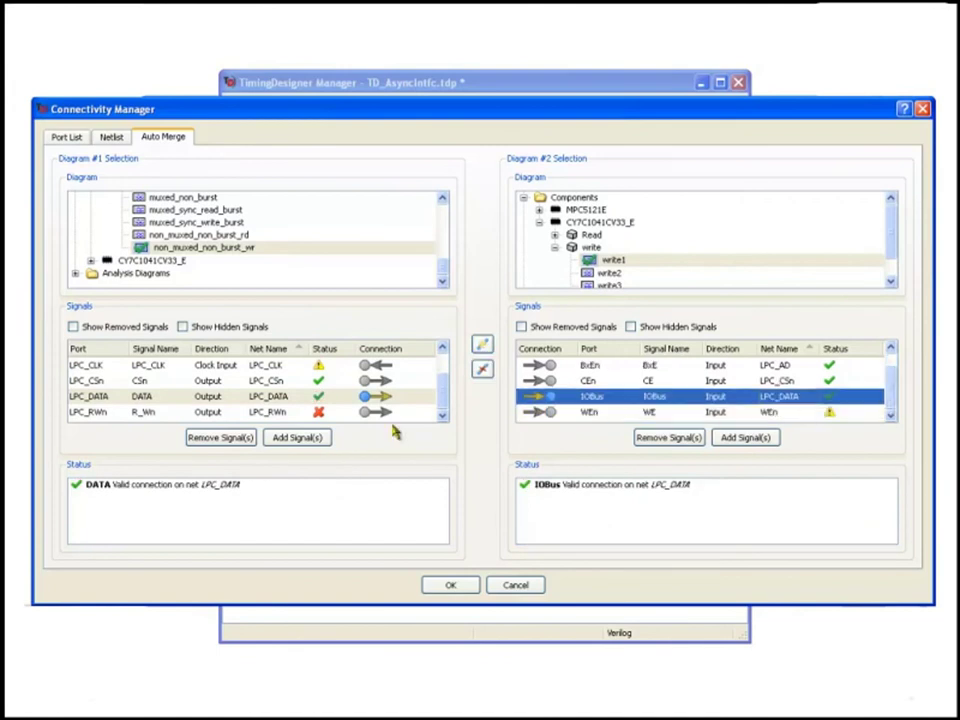
click(280, 412)
click(650, 413)
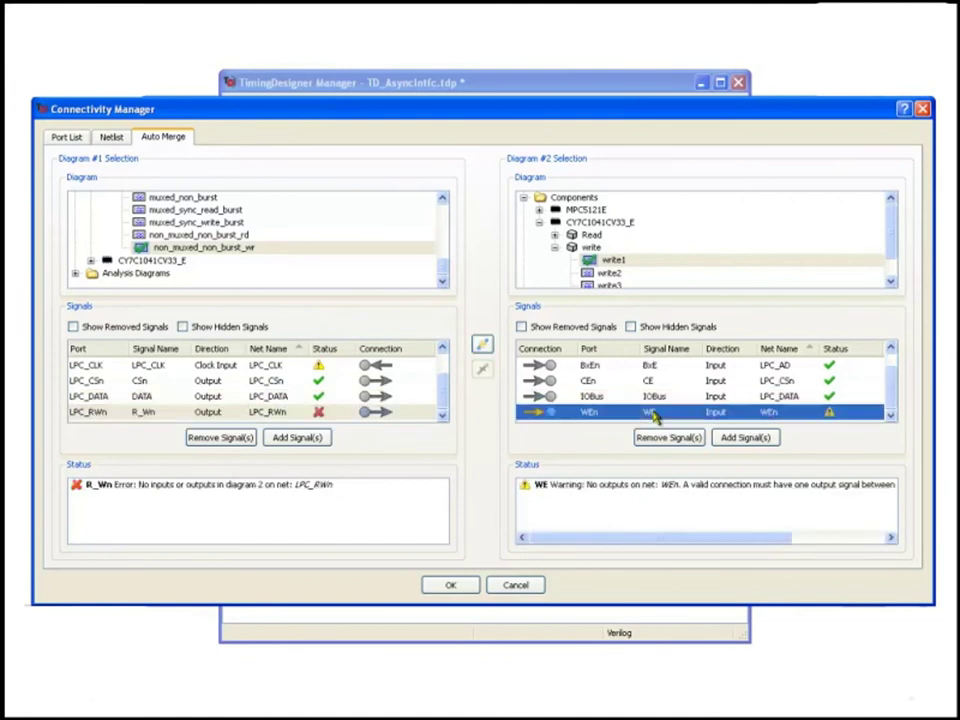
click(482, 345)
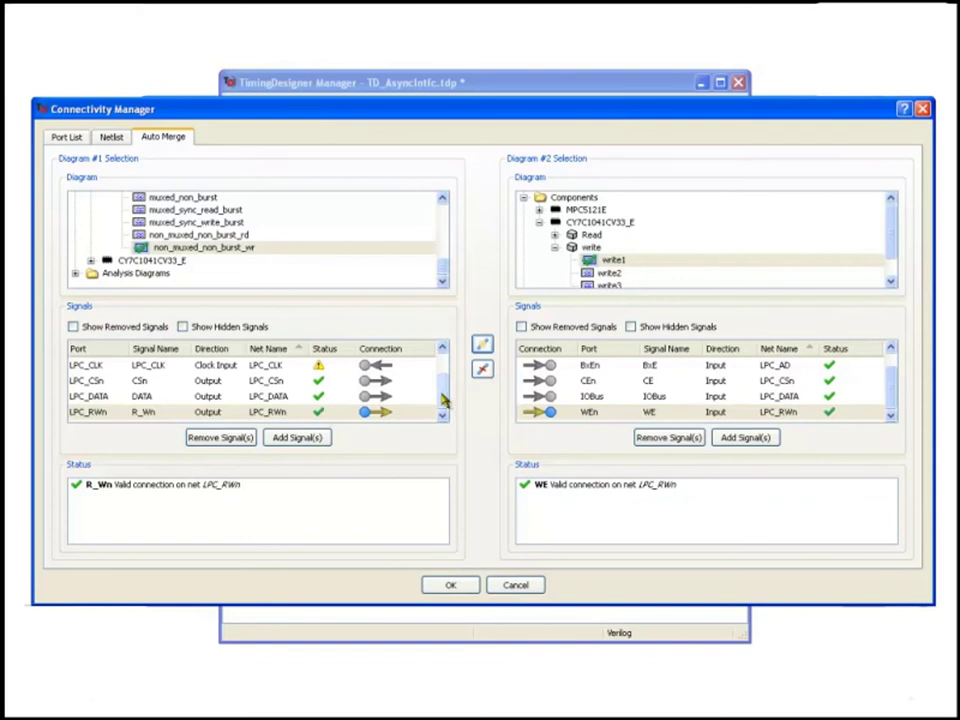
- Review the SysClk, LPC_CLK and WE statuses, then accept the auto-merge
drag(443, 399, 443, 381)
click(320, 368)
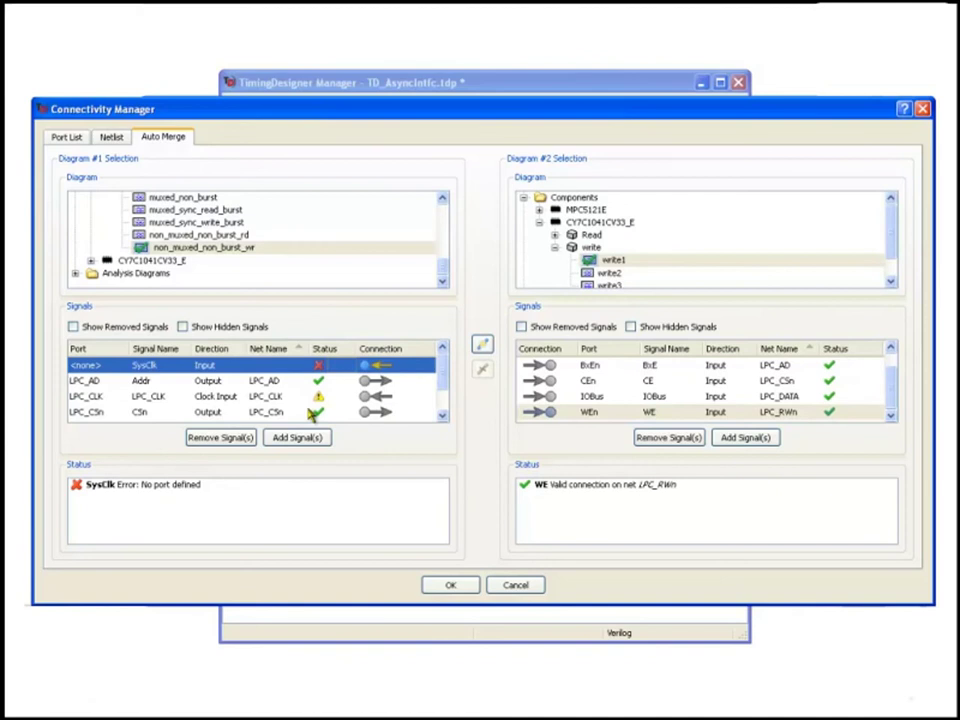
click(320, 400)
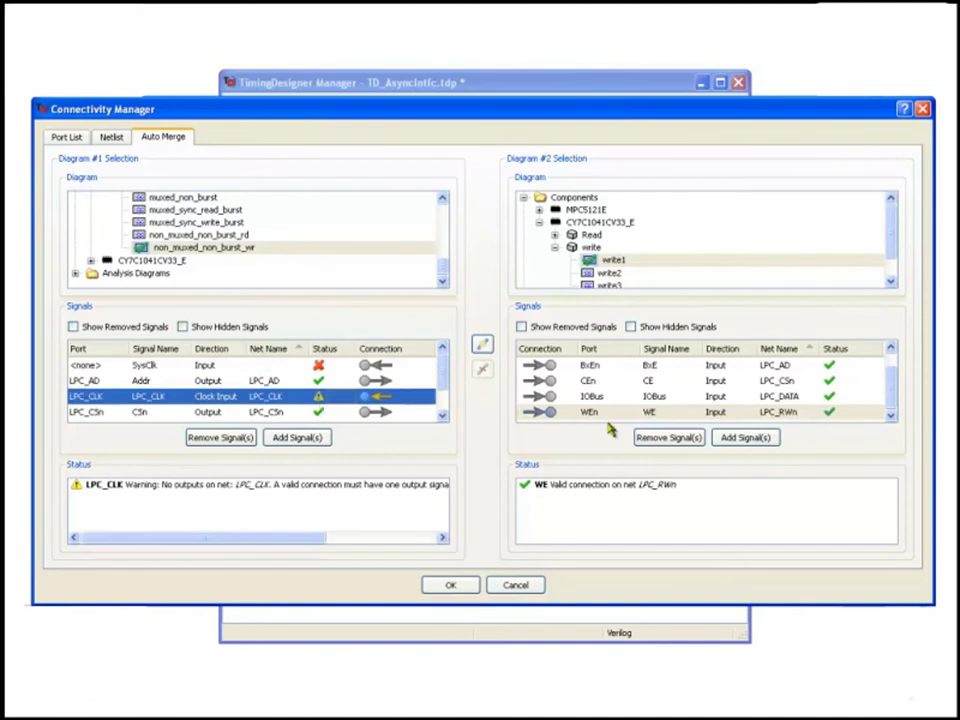
drag(893, 397, 894, 388)
click(875, 411)
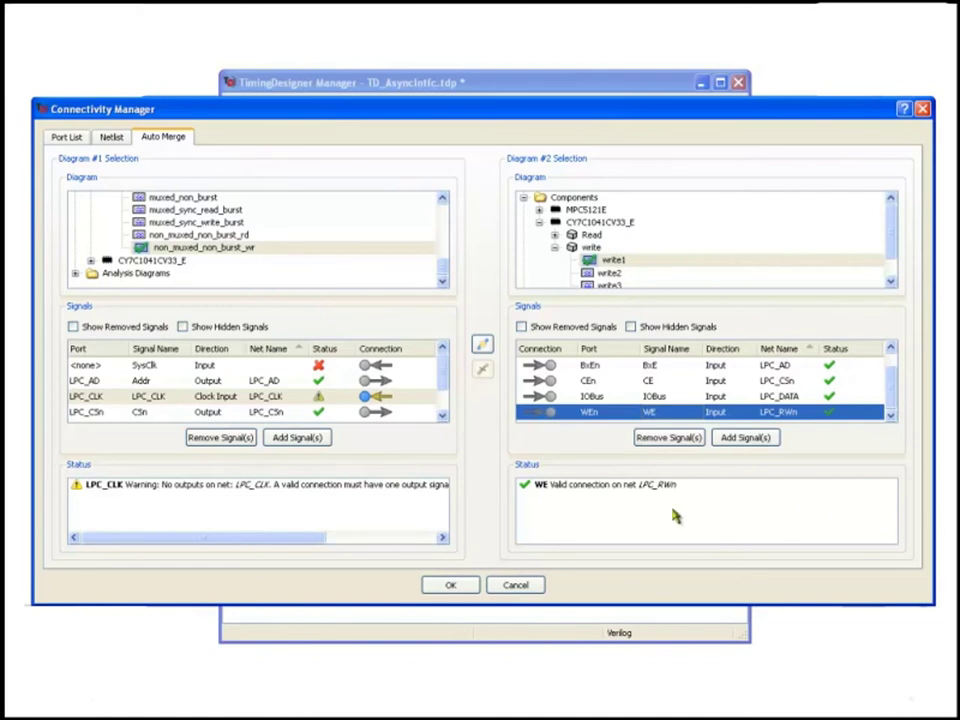
click(450, 585)
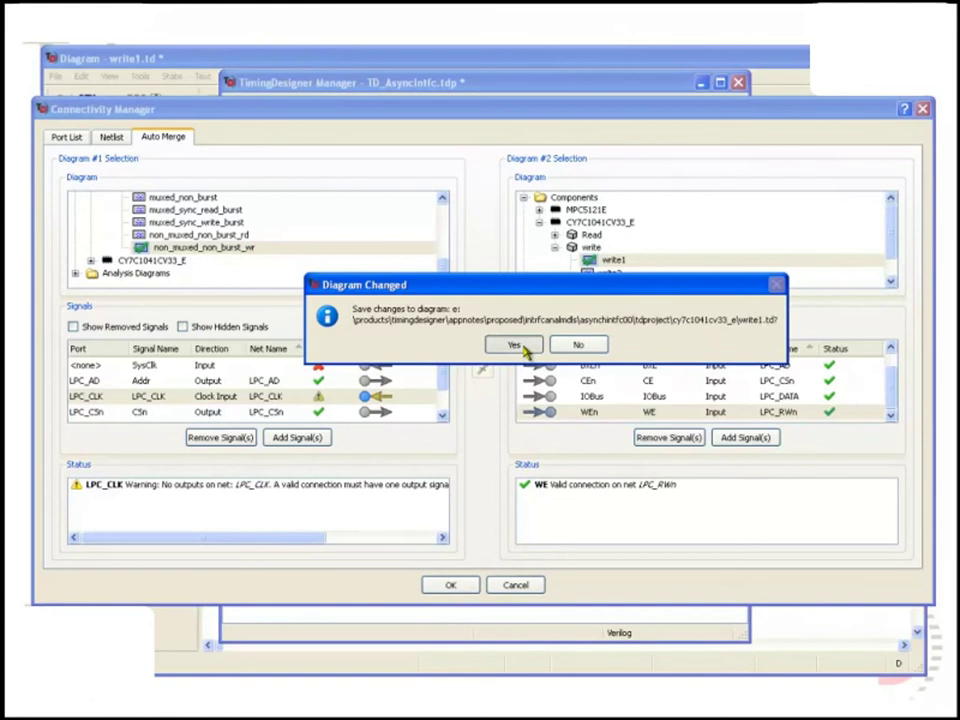
- Save the write1 changes and scroll through the merged diagram's signals
click(514, 344)
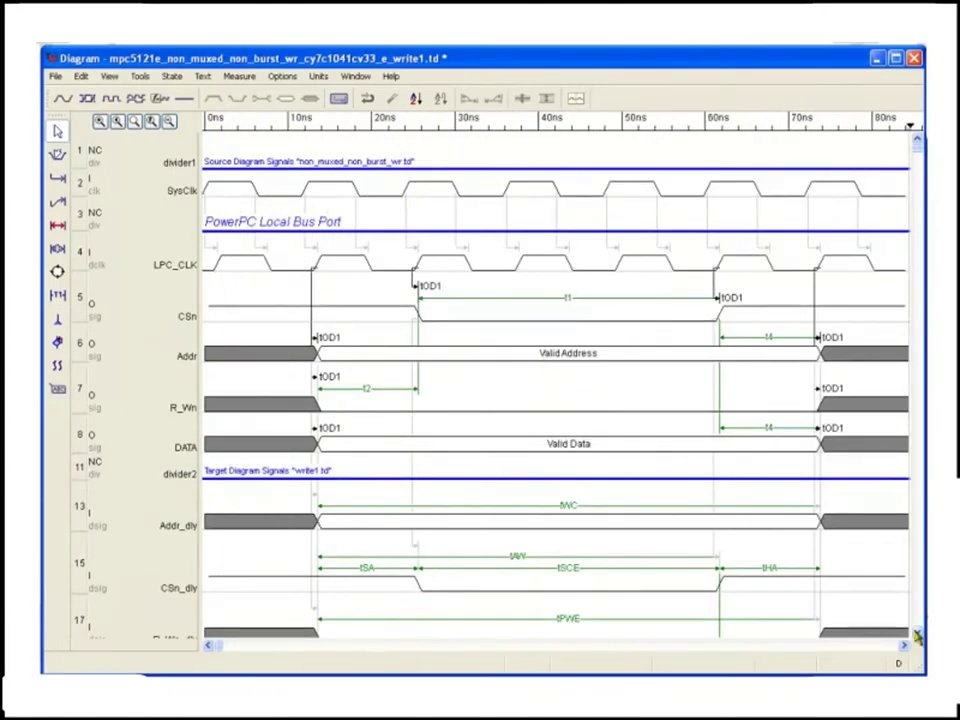
scroll(689, 478, down, 5)
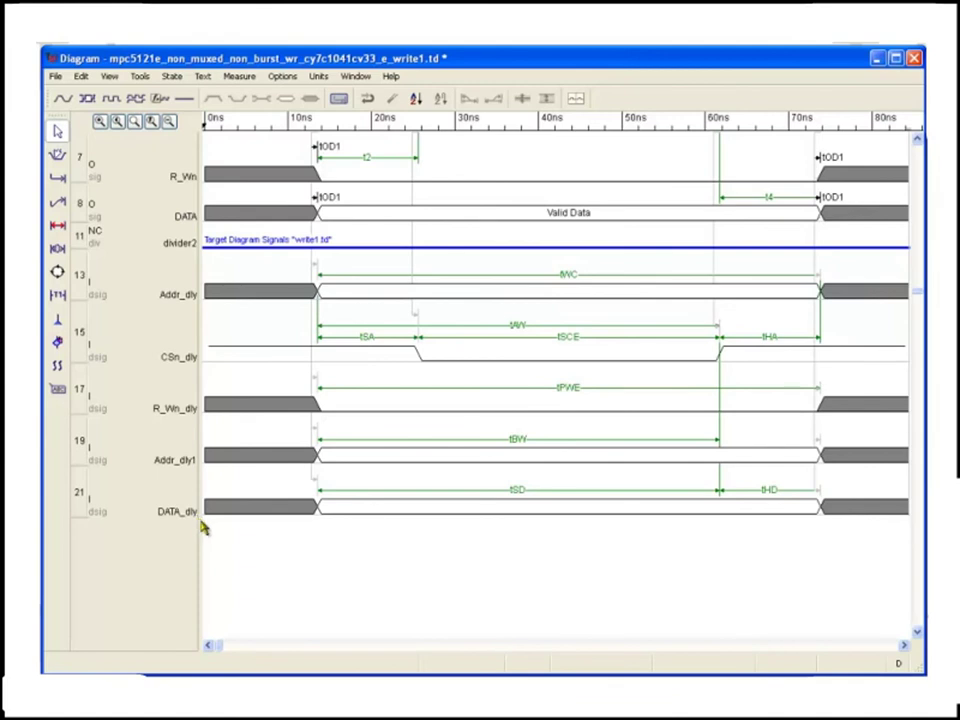
click(362, 76)
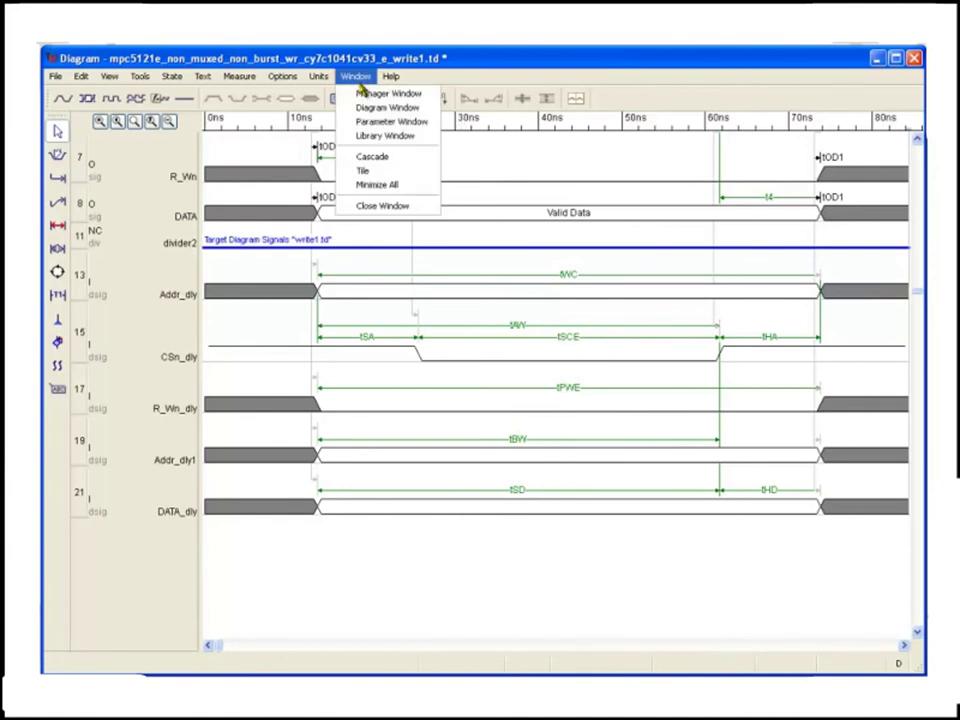
click(388, 121)
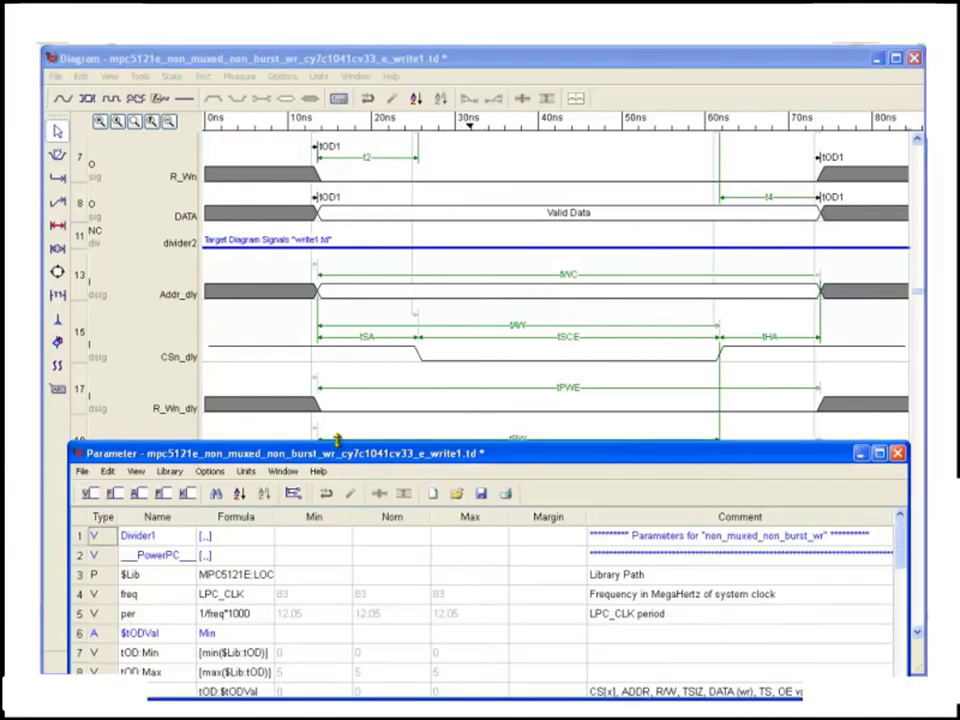
drag(337, 440, 337, 197)
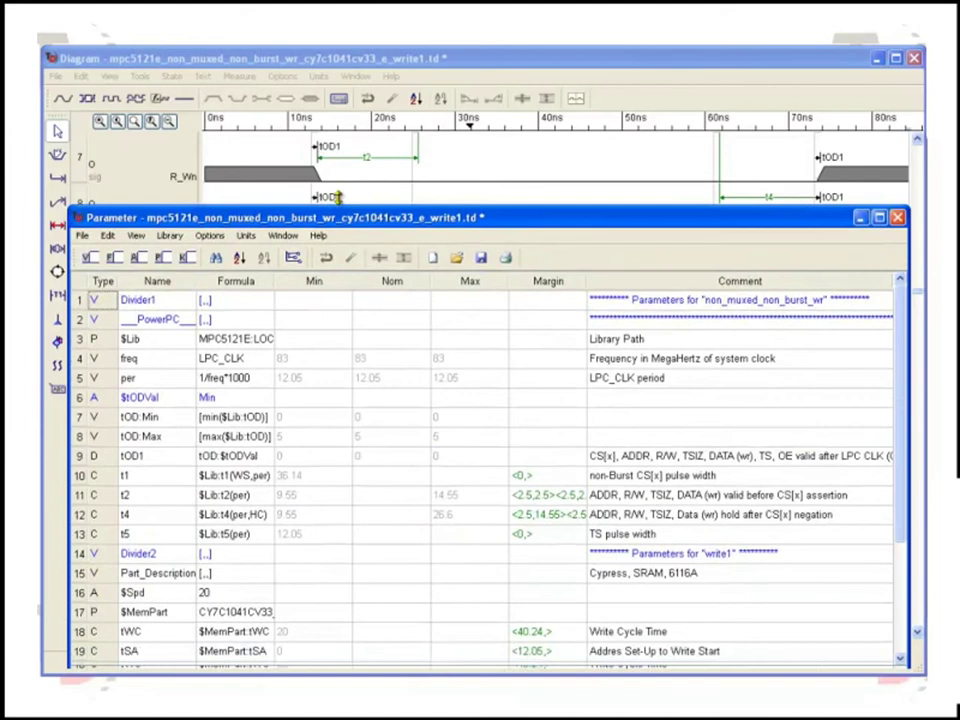
scroll(160, 311, down, 1)
scroll(200, 500, down, 5)
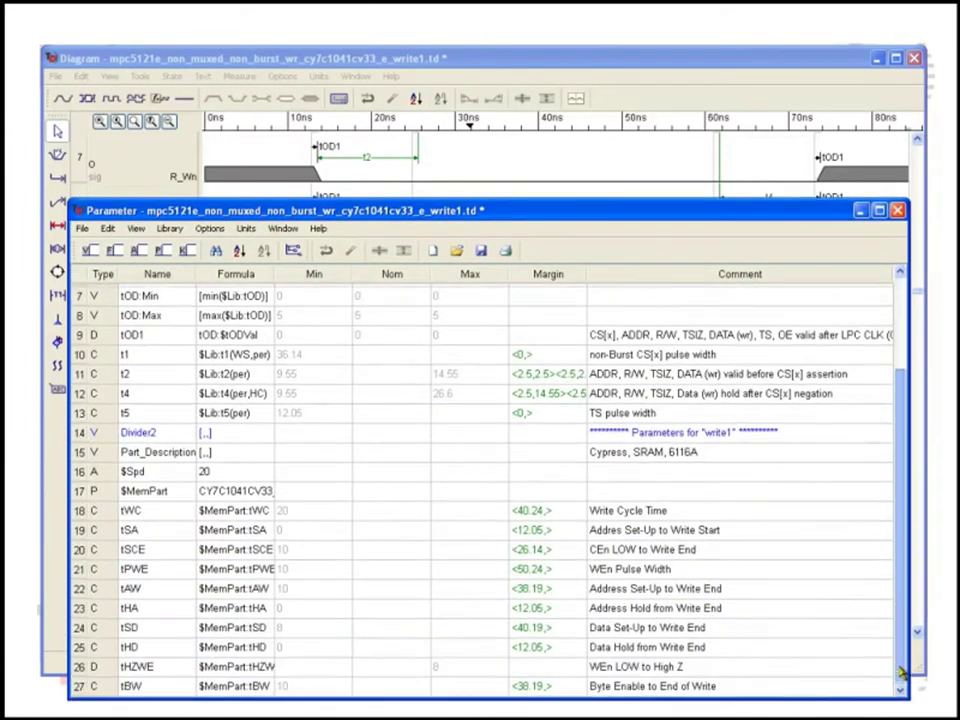
drag(275, 273, 330, 278)
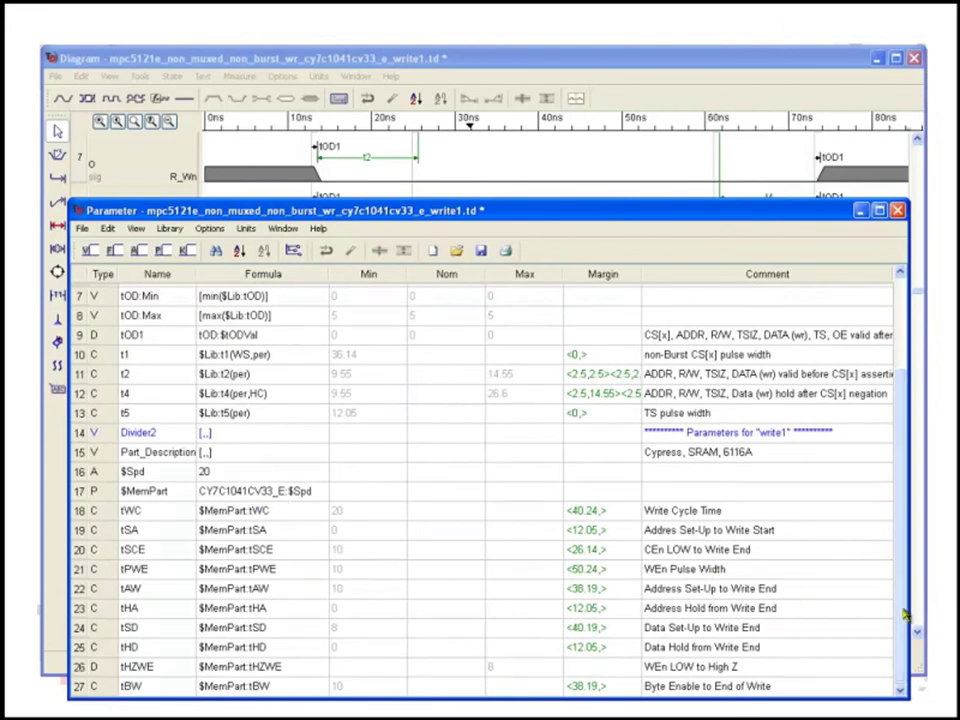
drag(904, 617, 898, 520)
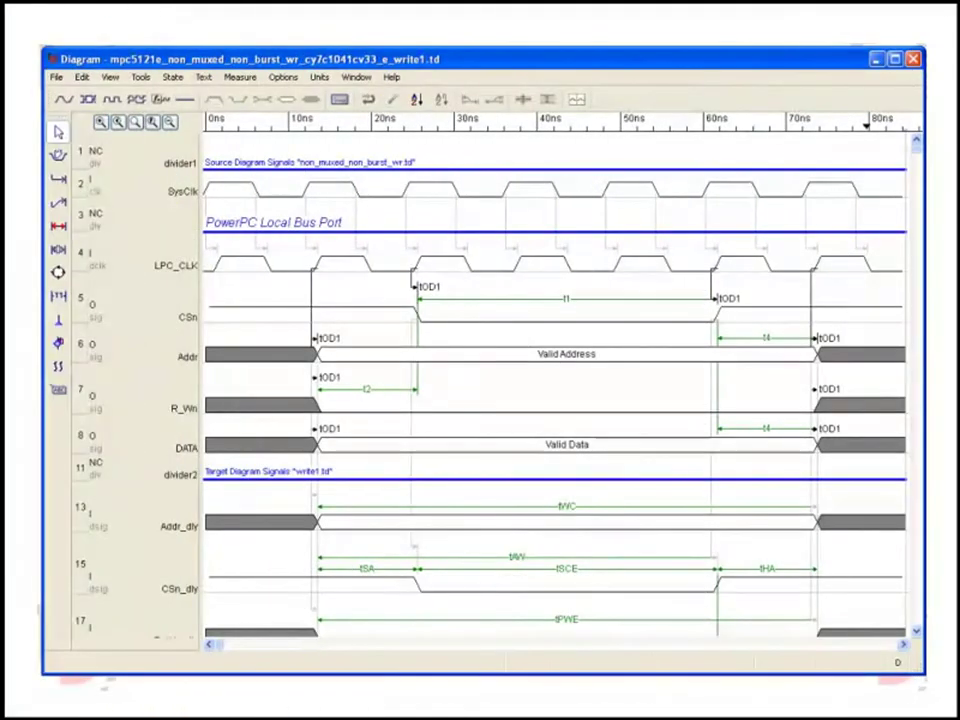
- Turn on Show Hidden Objects so the greyed hidden signals appear in the diagram
click(339, 99)
click(916, 633)
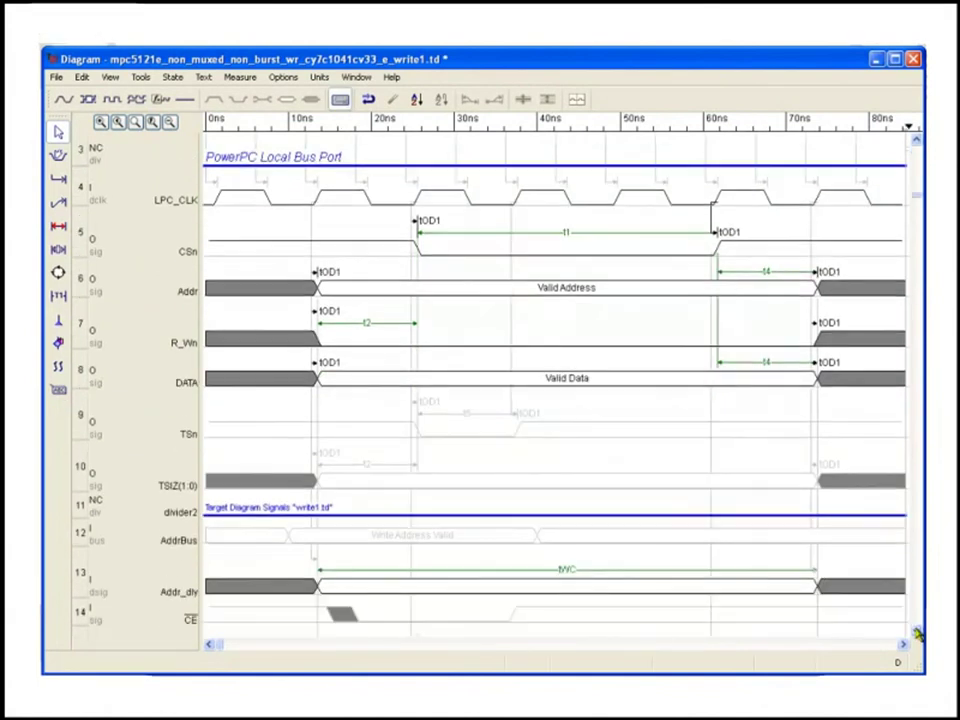
click(916, 633)
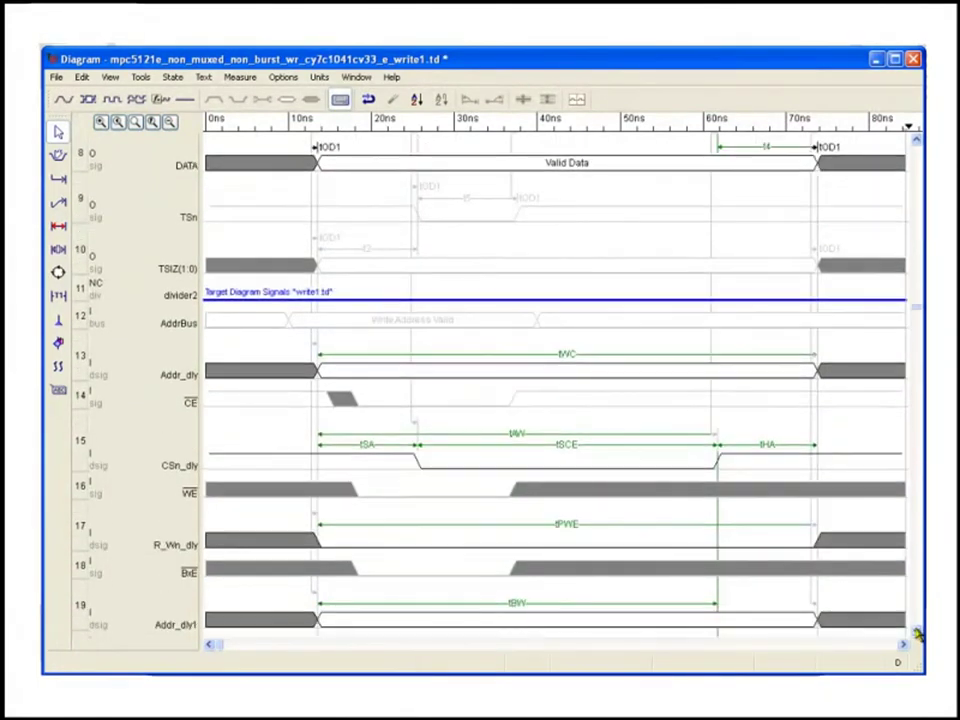
click(916, 633)
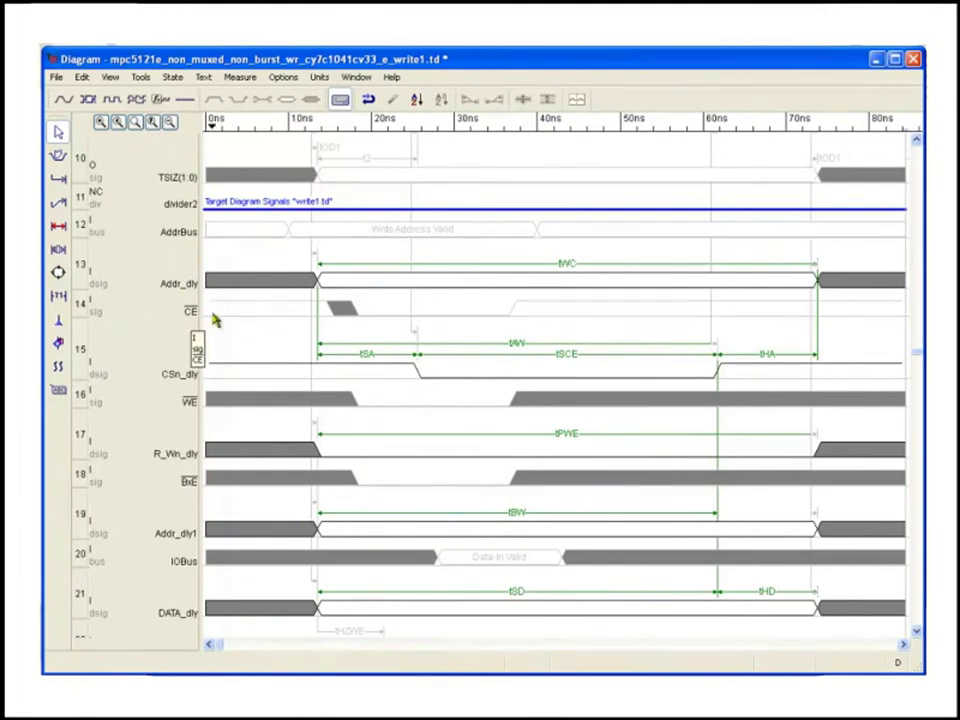
- Set CSn_dly's prop delay to 1.45–2.0 ns and R_Wn_dly's to 2.34–2.89 ns
double_click(85, 366)
text([1.45,,2.02)
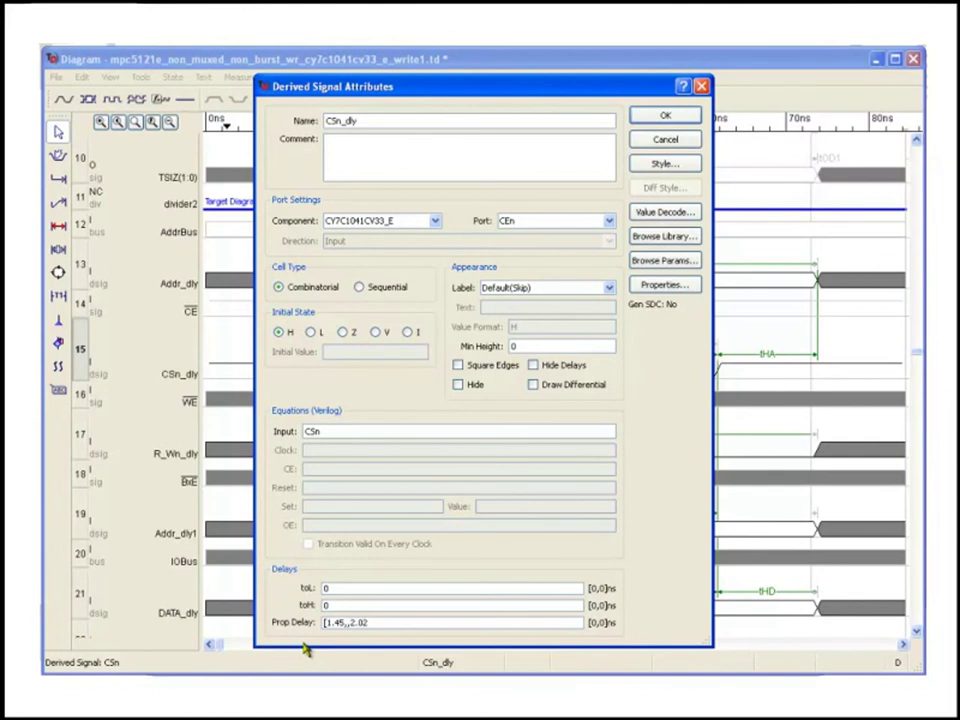
key(Return)
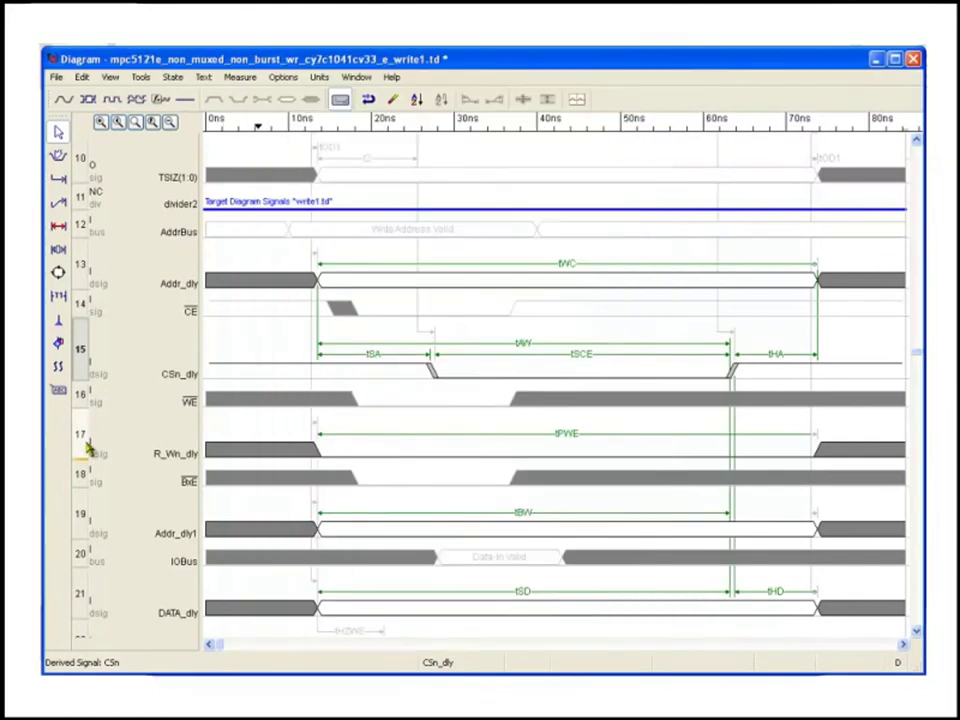
double_click(86, 450)
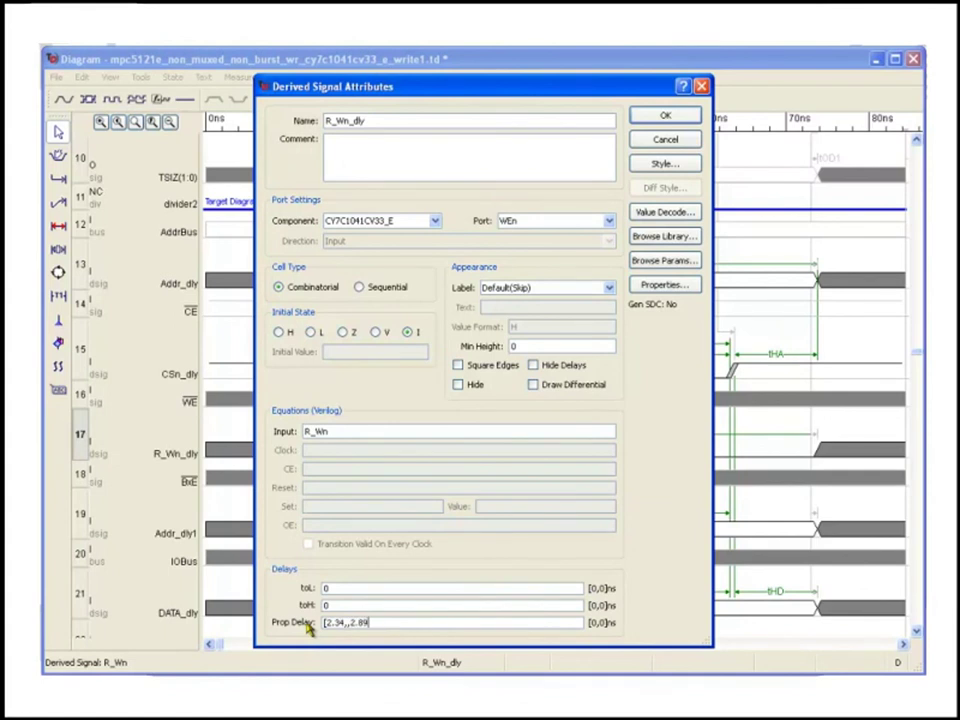
key(Return)
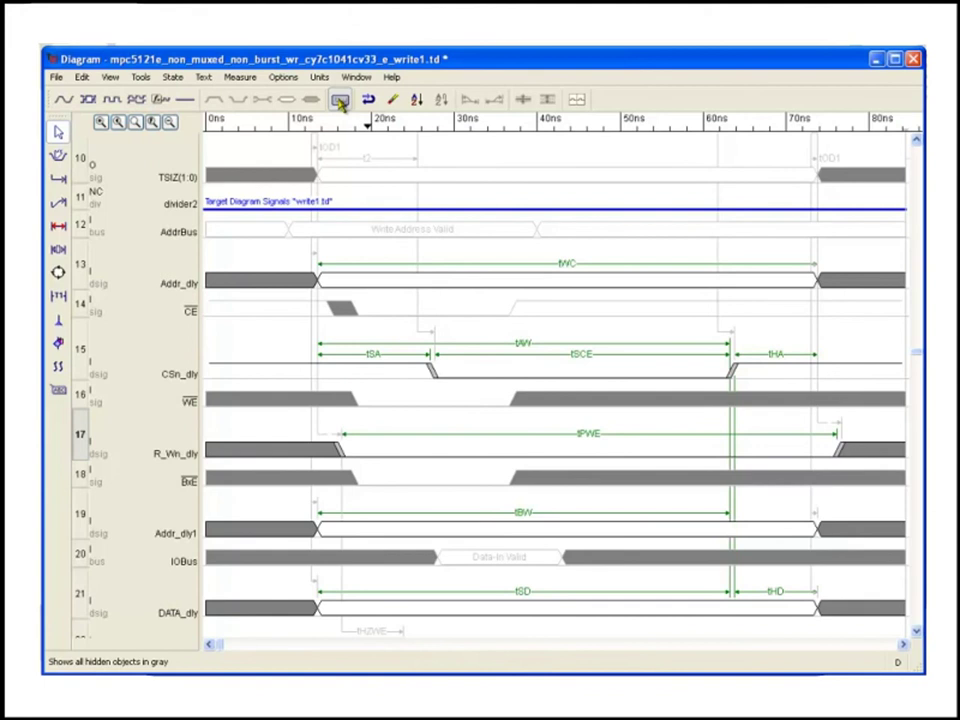
- Hide the hidden signals again and bring the Parameter Window to the front
click(339, 99)
click(356, 77)
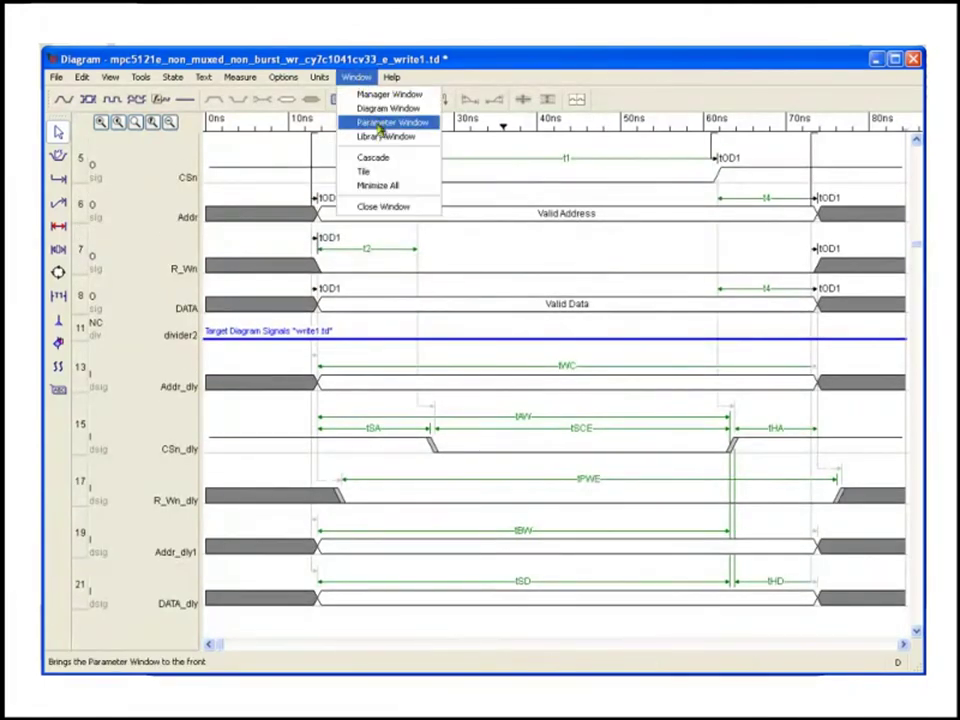
click(386, 122)
- Switch the $tODVal formula to Max and change $Spd from 20 to 15
double_click(208, 651)
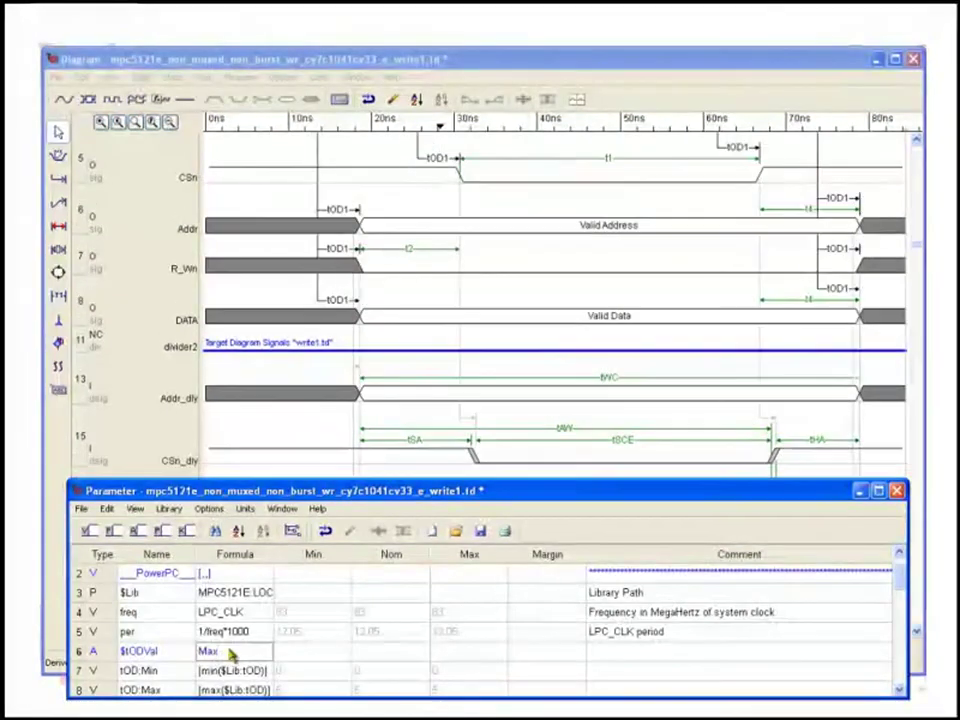
scroll(230, 650, down, 2)
scroll(245, 657, down, 1)
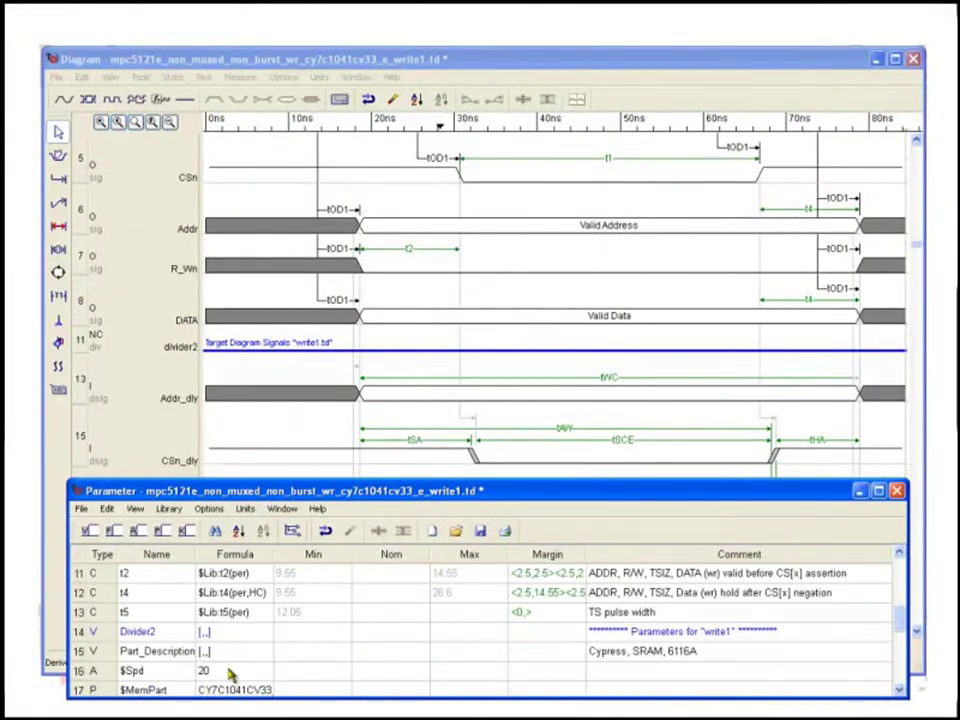
double_click(230, 671)
text(15)
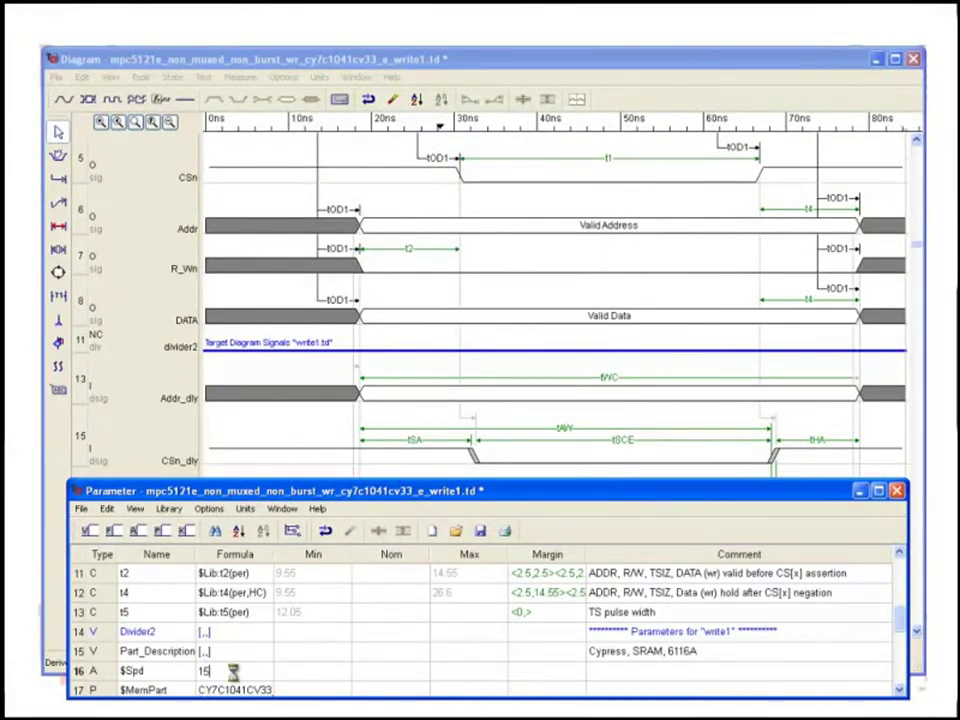